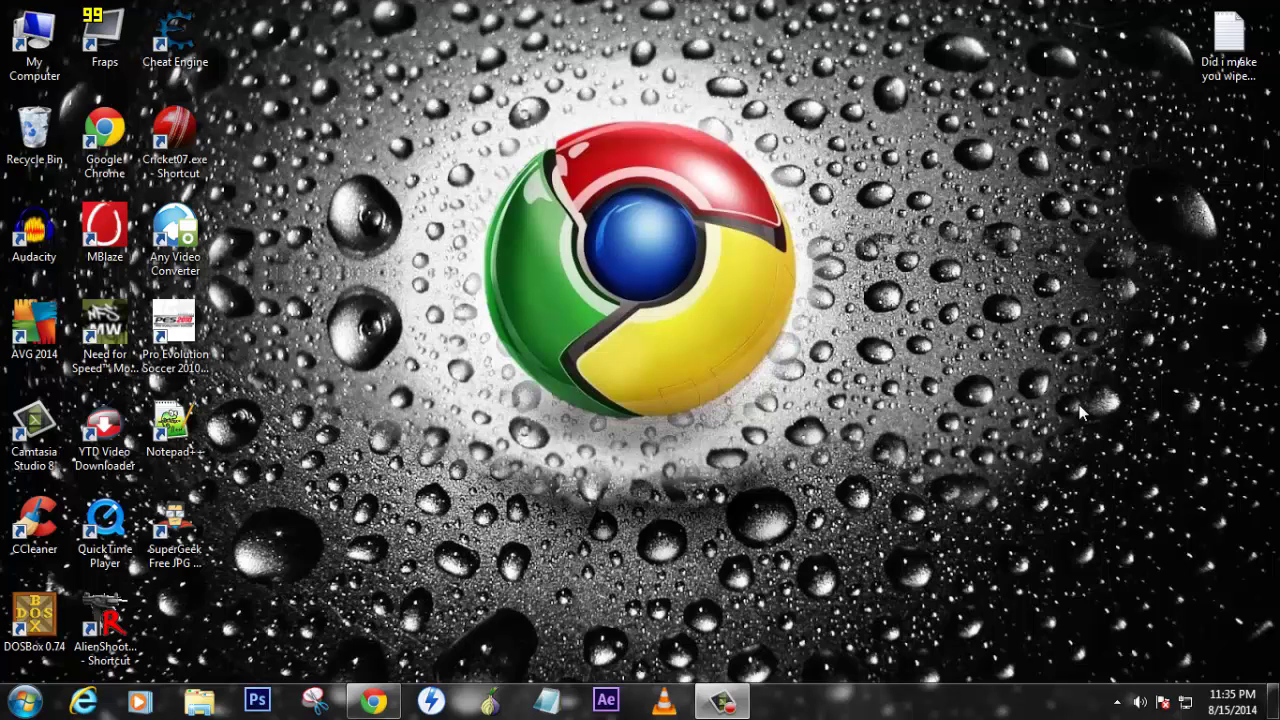
Restore the Chrome window on the TabTab new tab and browse the task list and speed dial tiles
left_click(373, 700)
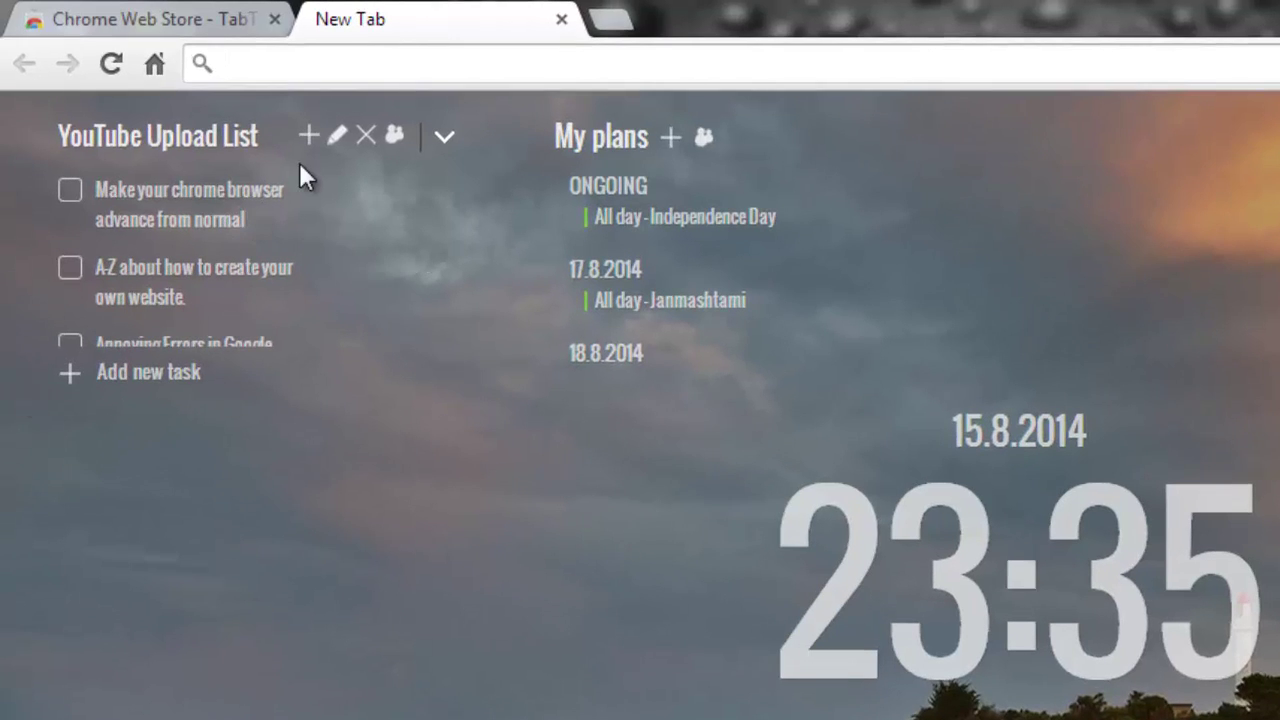
scroll(332, 273, "down", 2)
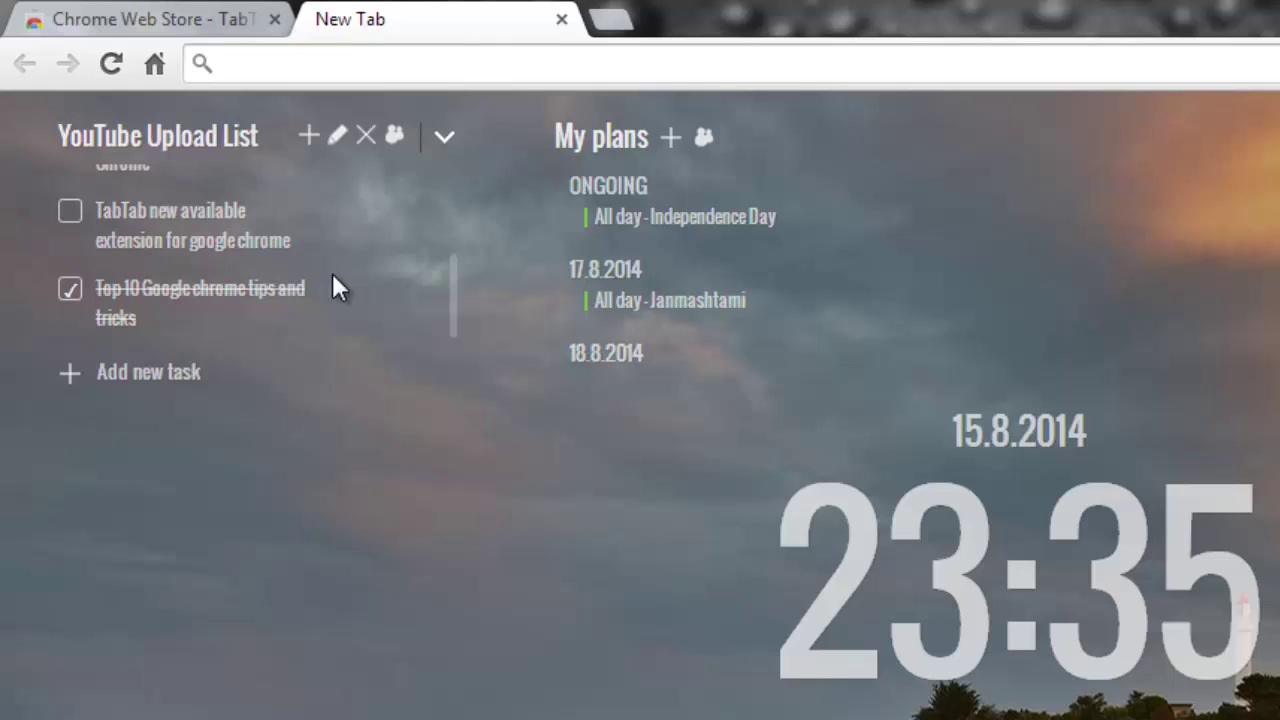
scroll(330, 285, "up", 1)
scroll(326, 294, "up", 2)
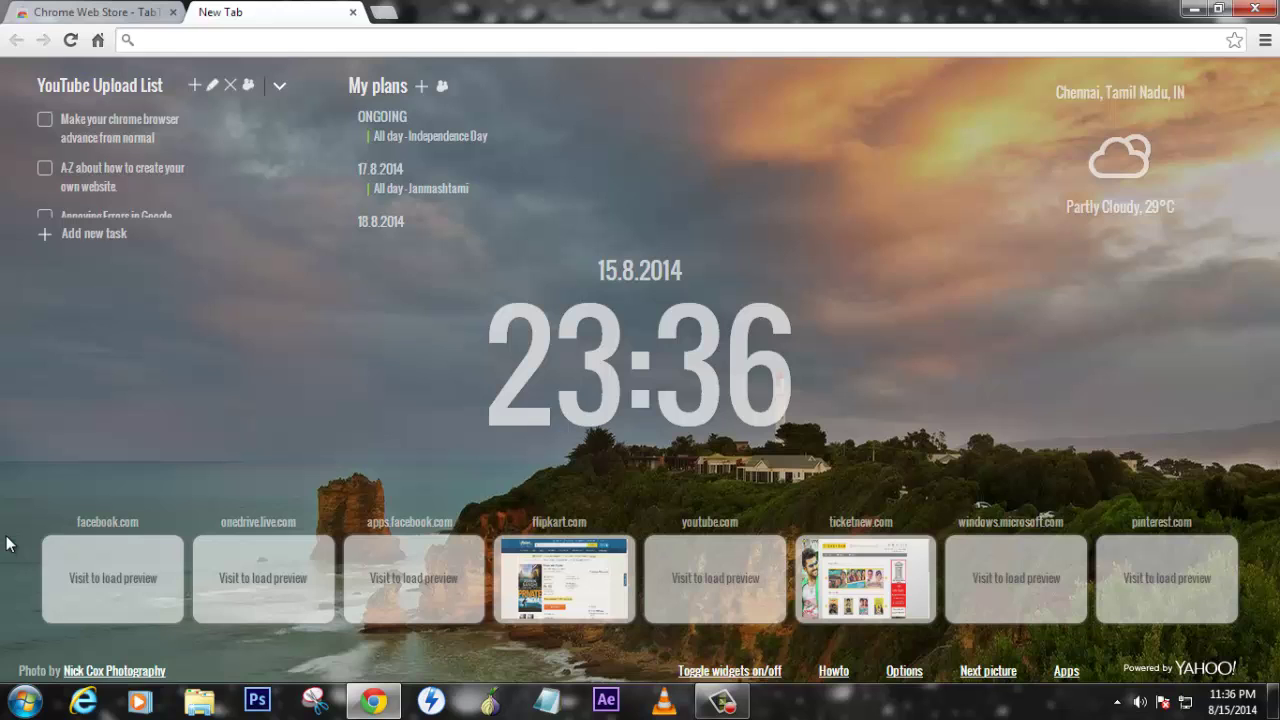
mouse_move(157, 558)
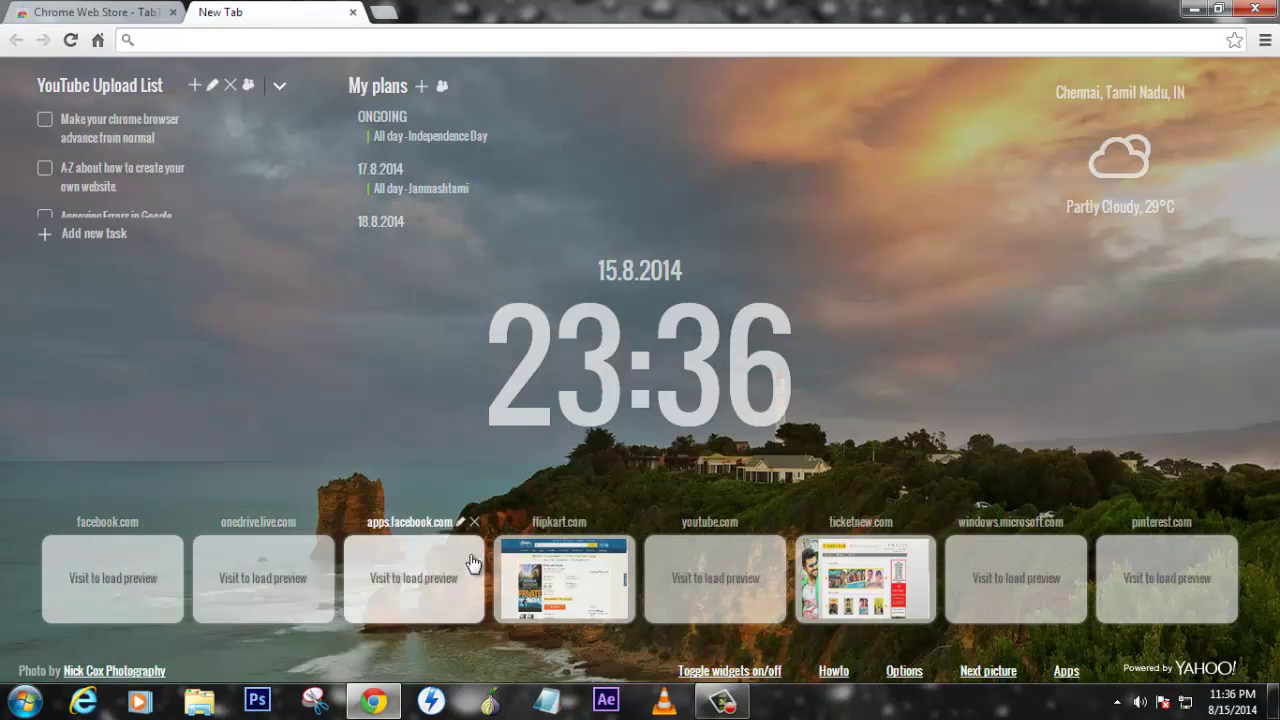
mouse_move(868, 556)
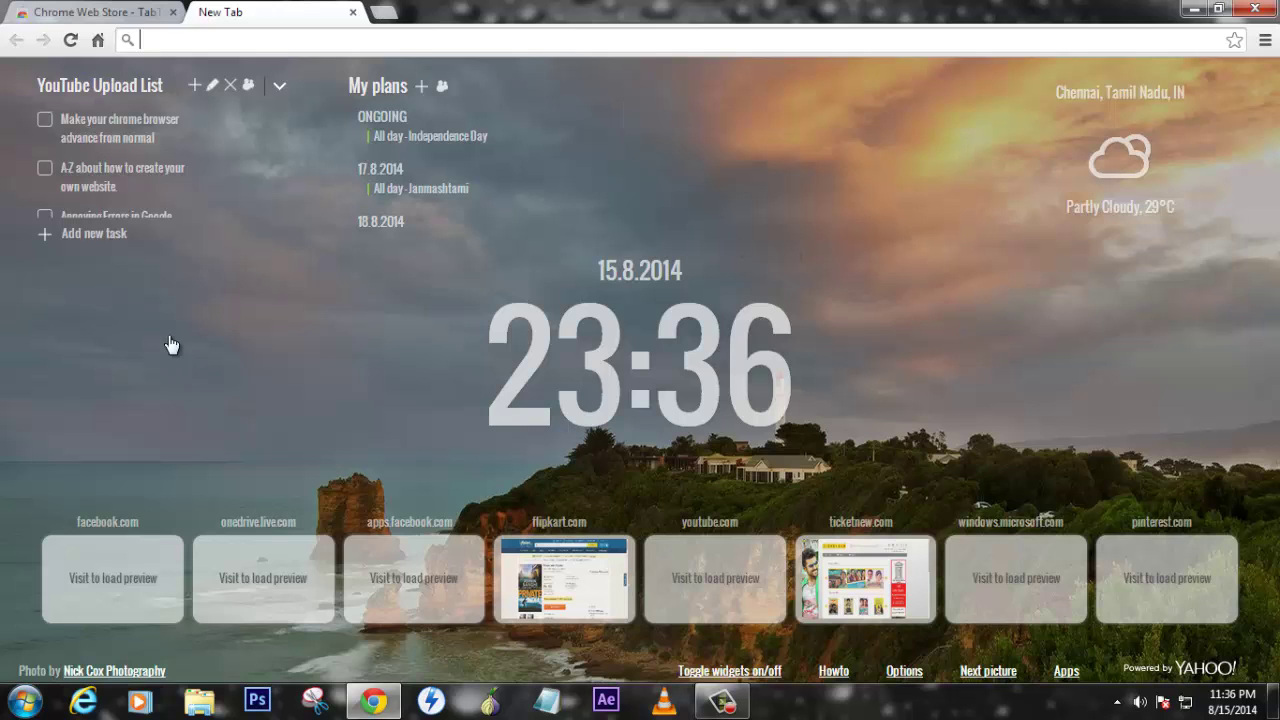
left_click(95, 12)
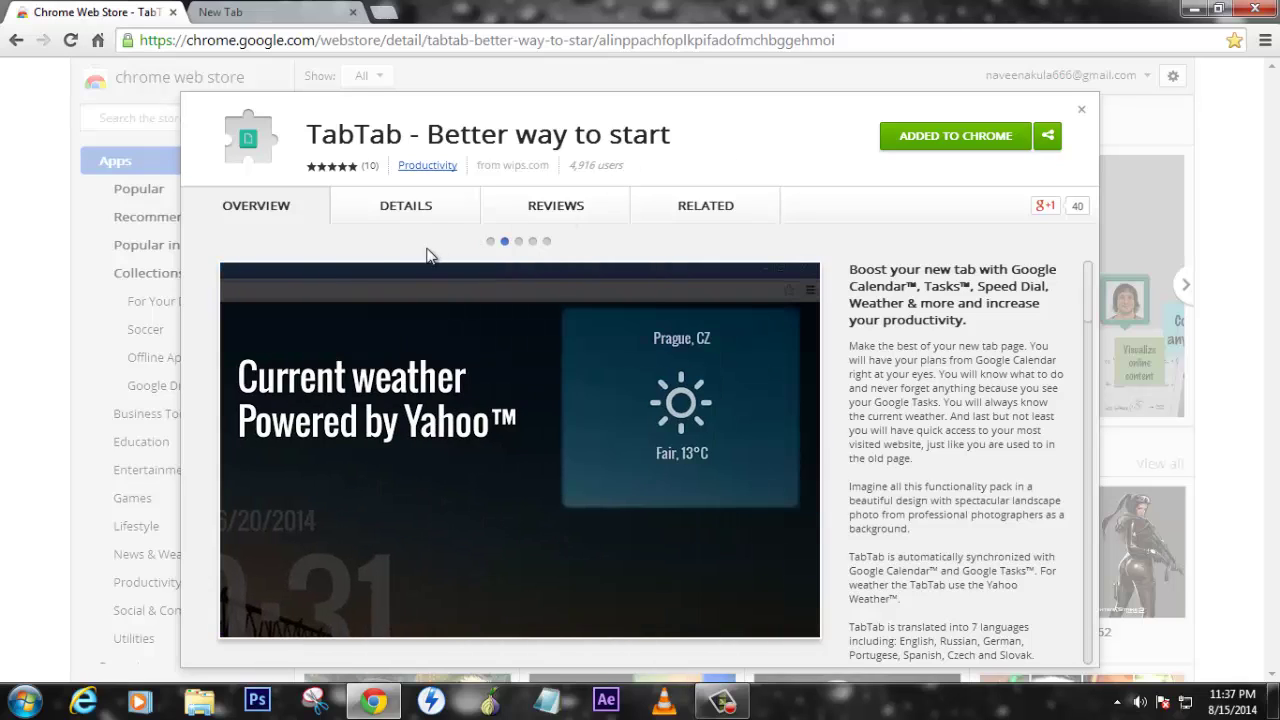
scroll(938, 395, "down", 10)
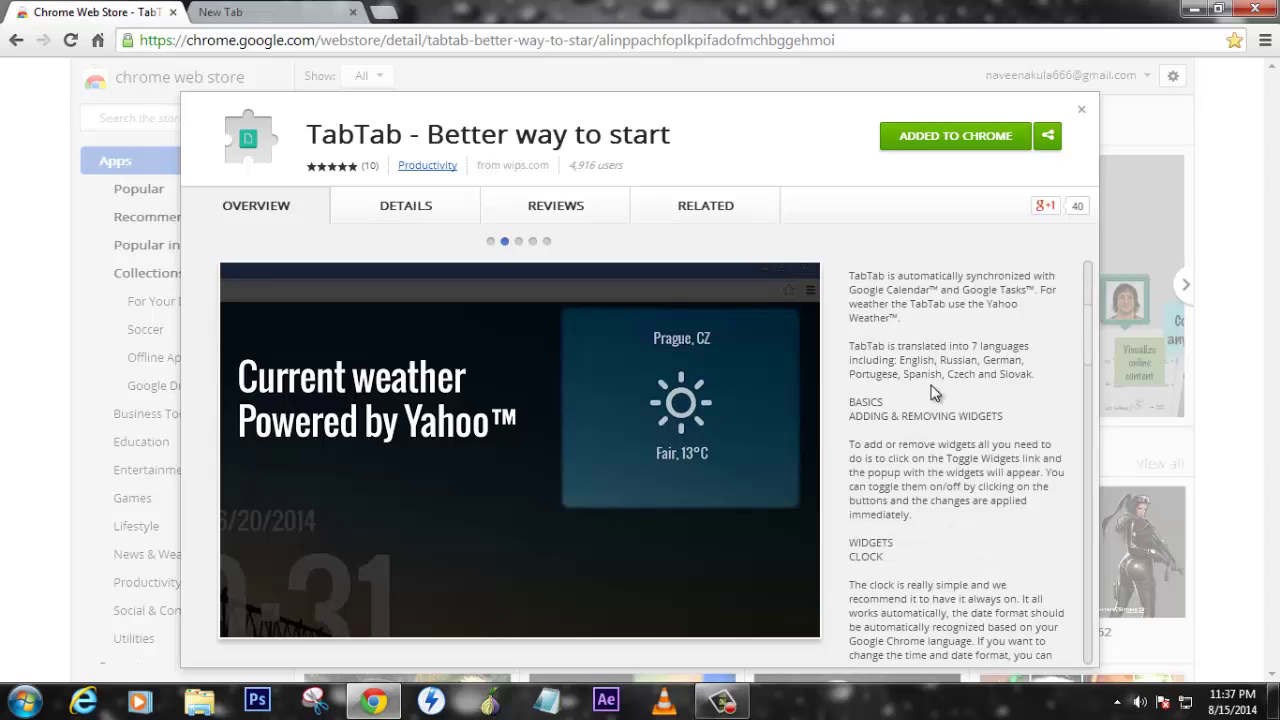
scroll(938, 400, "down", 10)
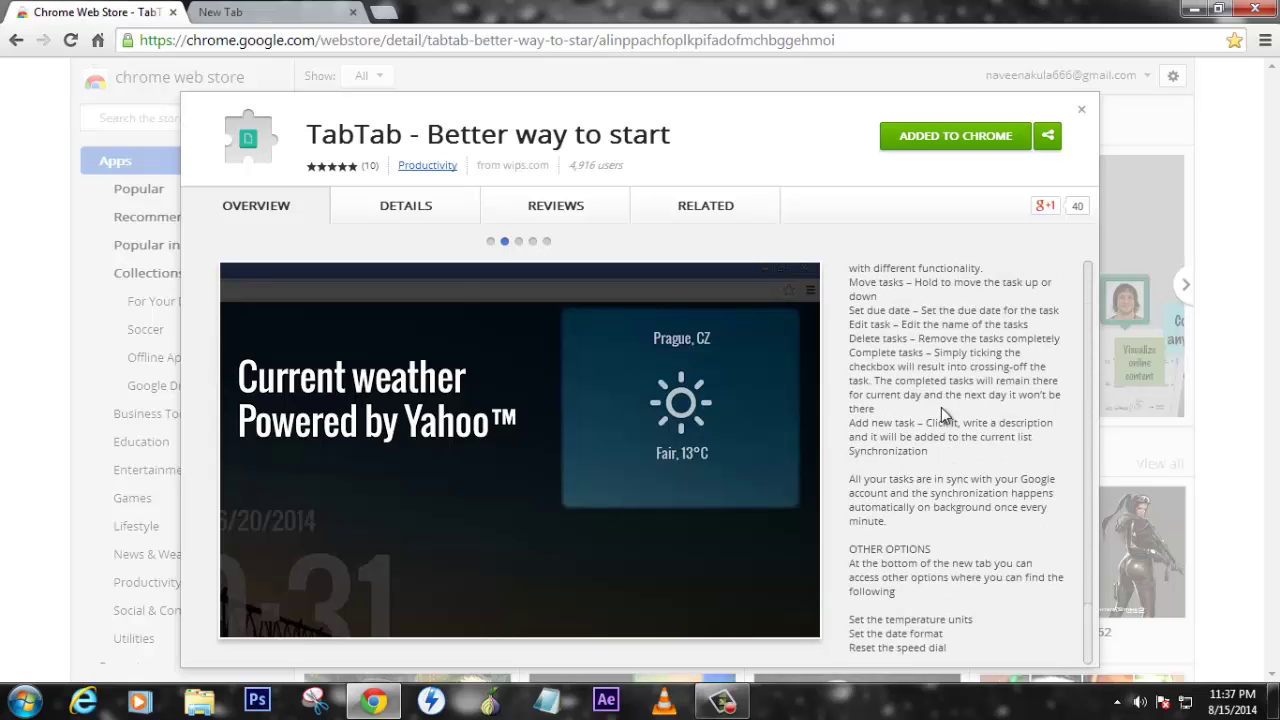
left_click(432, 222)
left_click(540, 212)
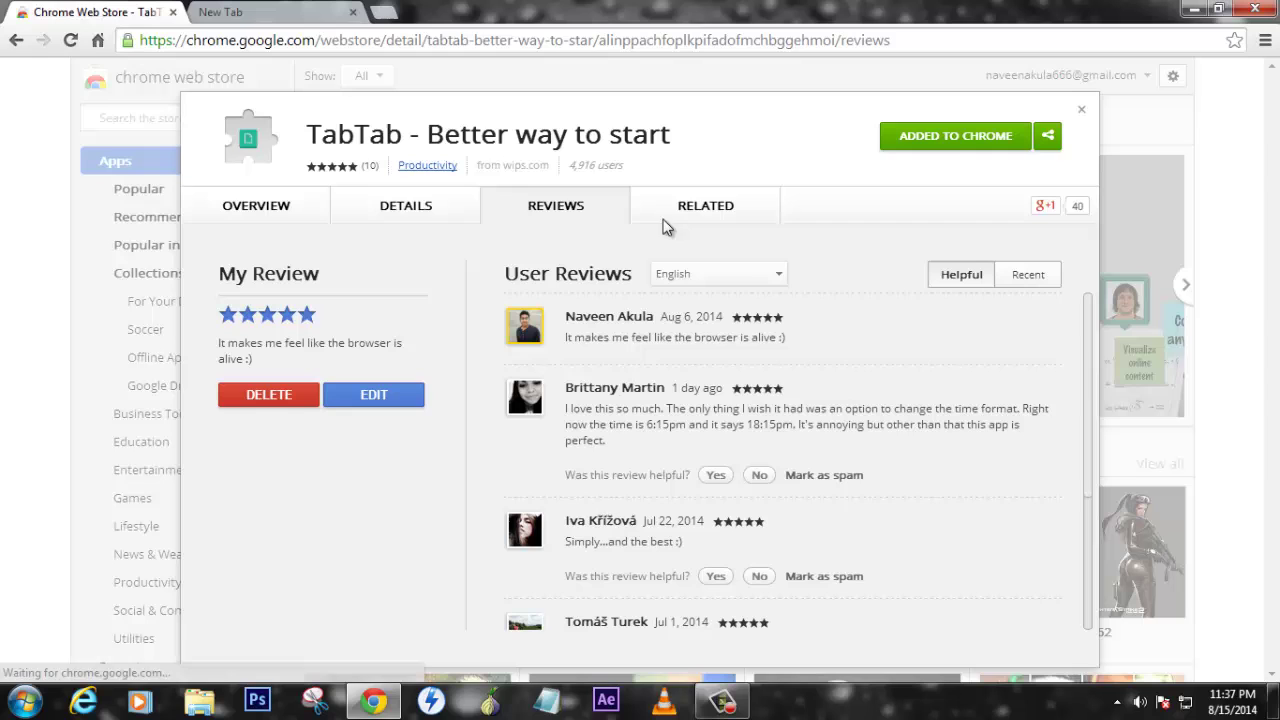
scroll(780, 340, "down", 2)
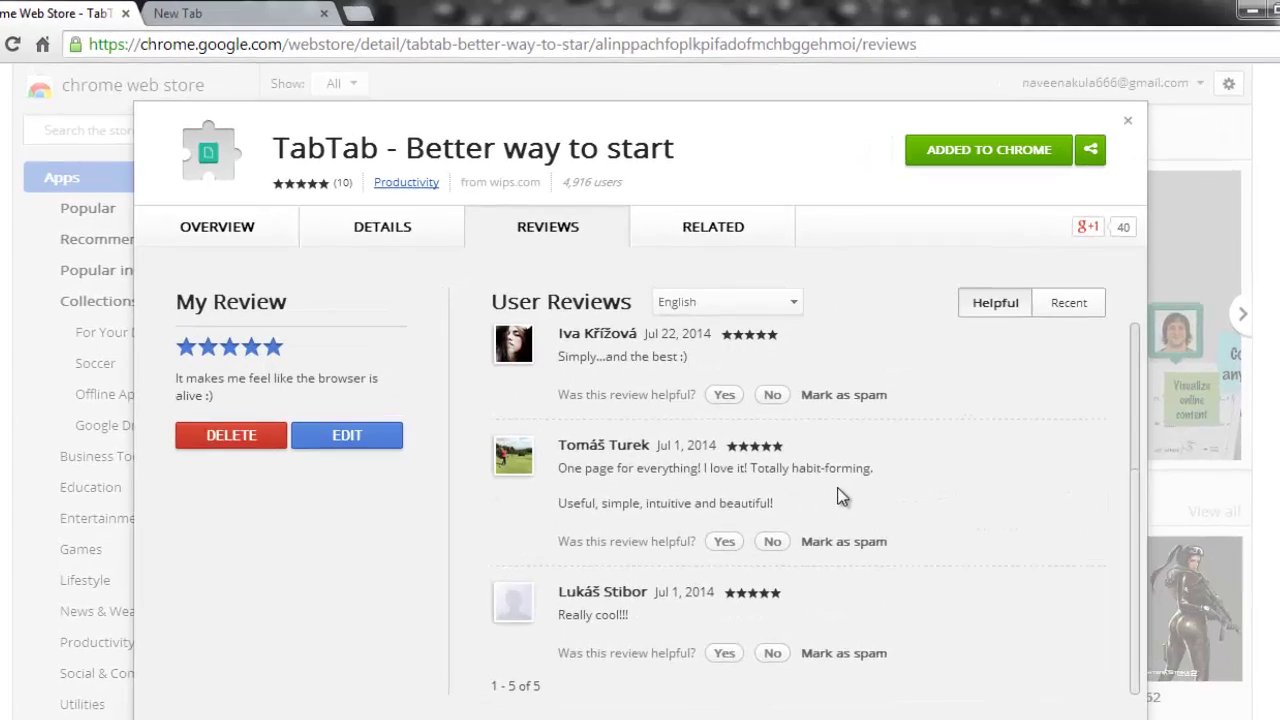
scroll(819, 450, "up", 2)
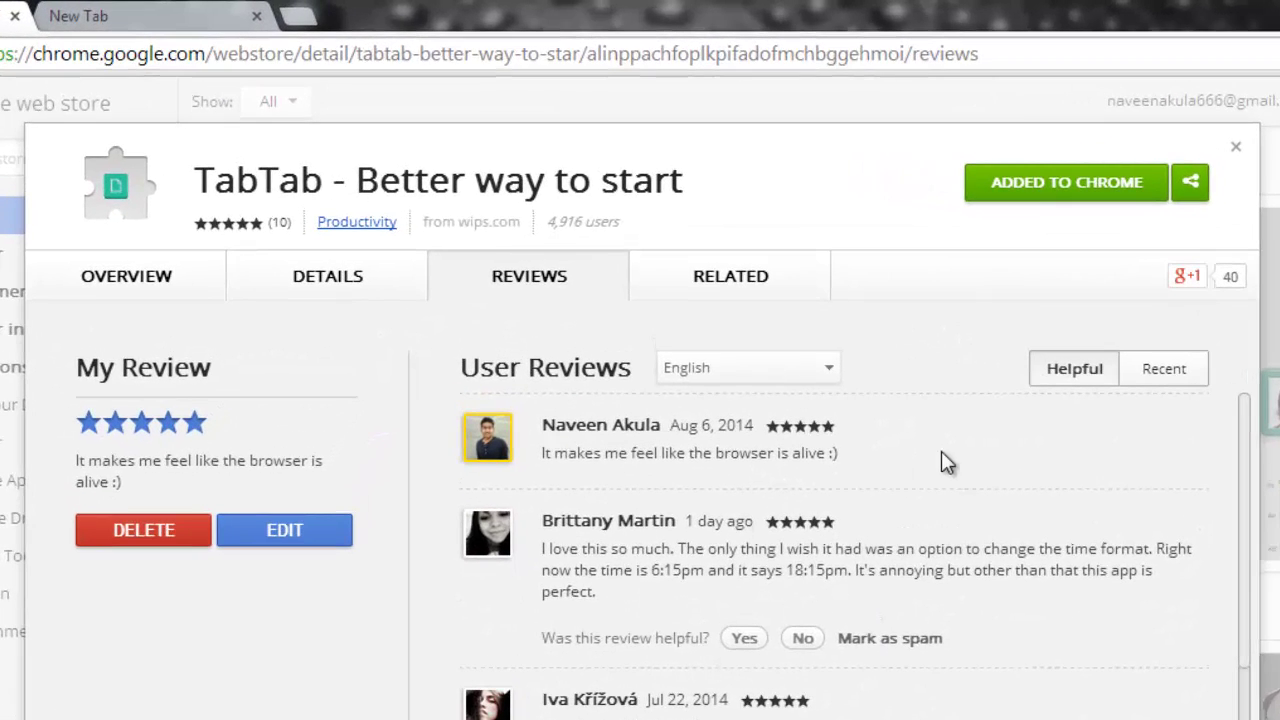
left_click(731, 280)
left_click(208, 284)
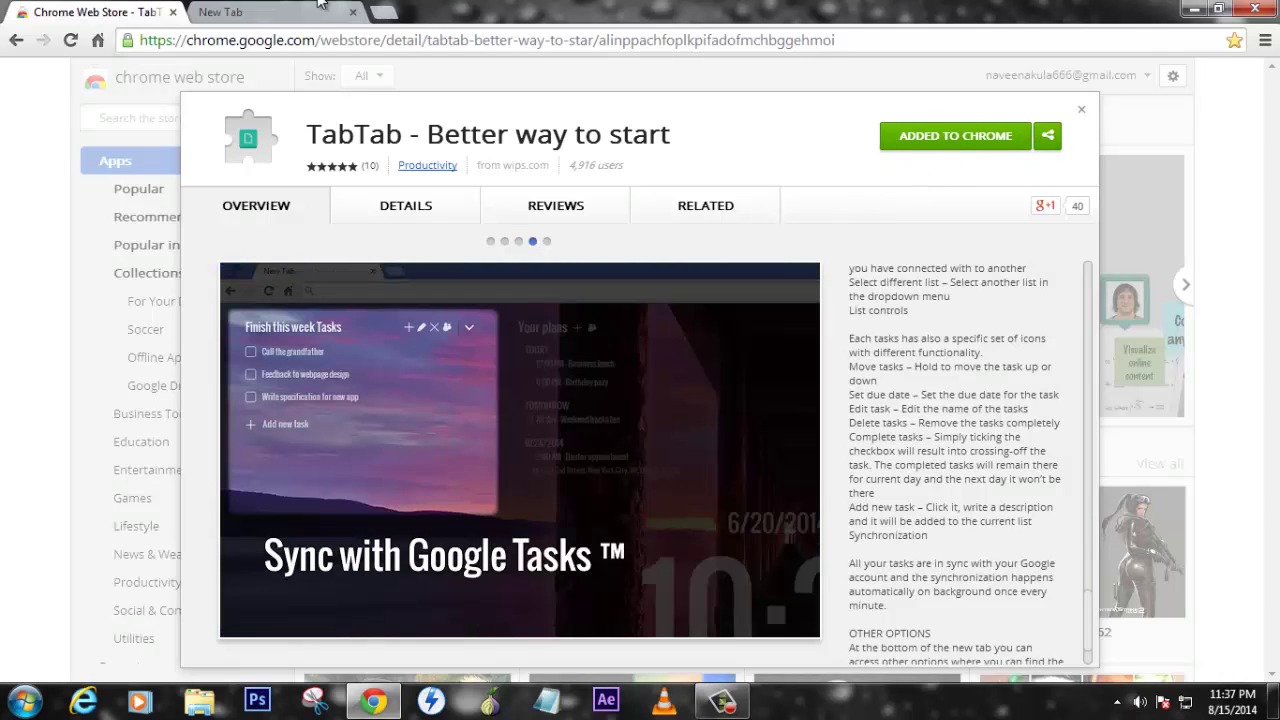
left_click(282, 12)
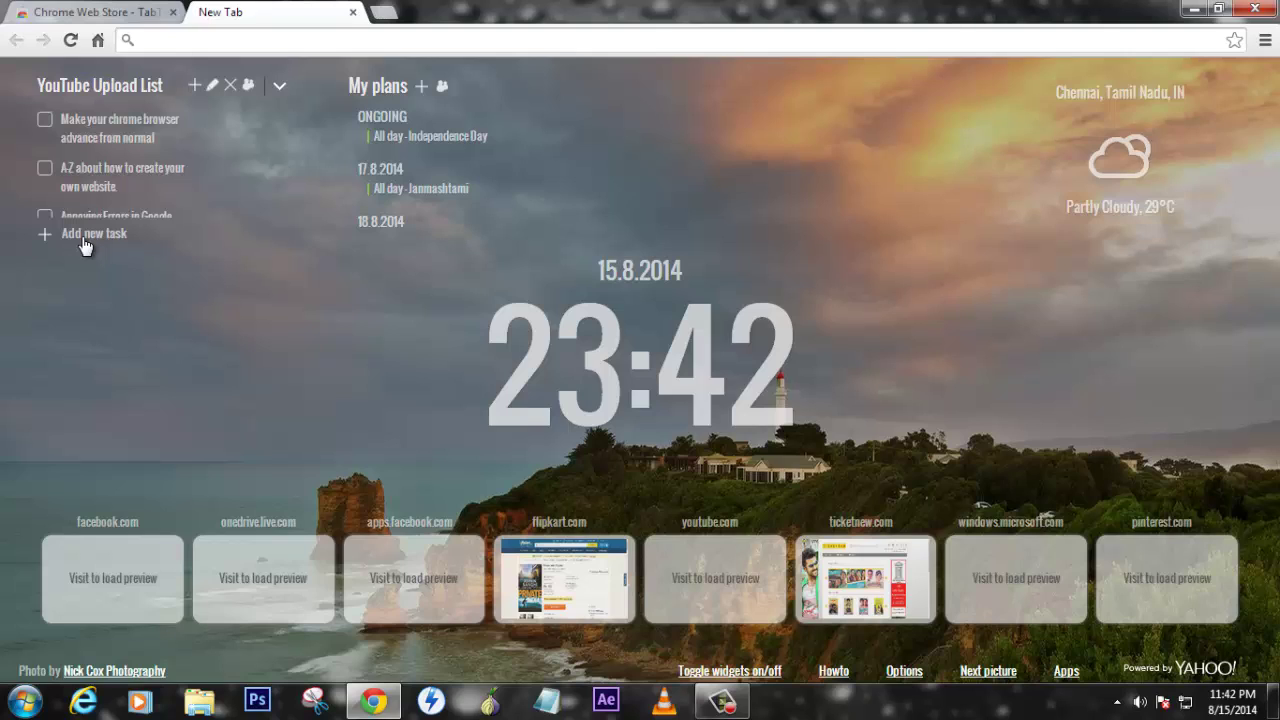
Mark the 'Top 10 Google chrome tips and tricks' task as done
left_click(85, 240)
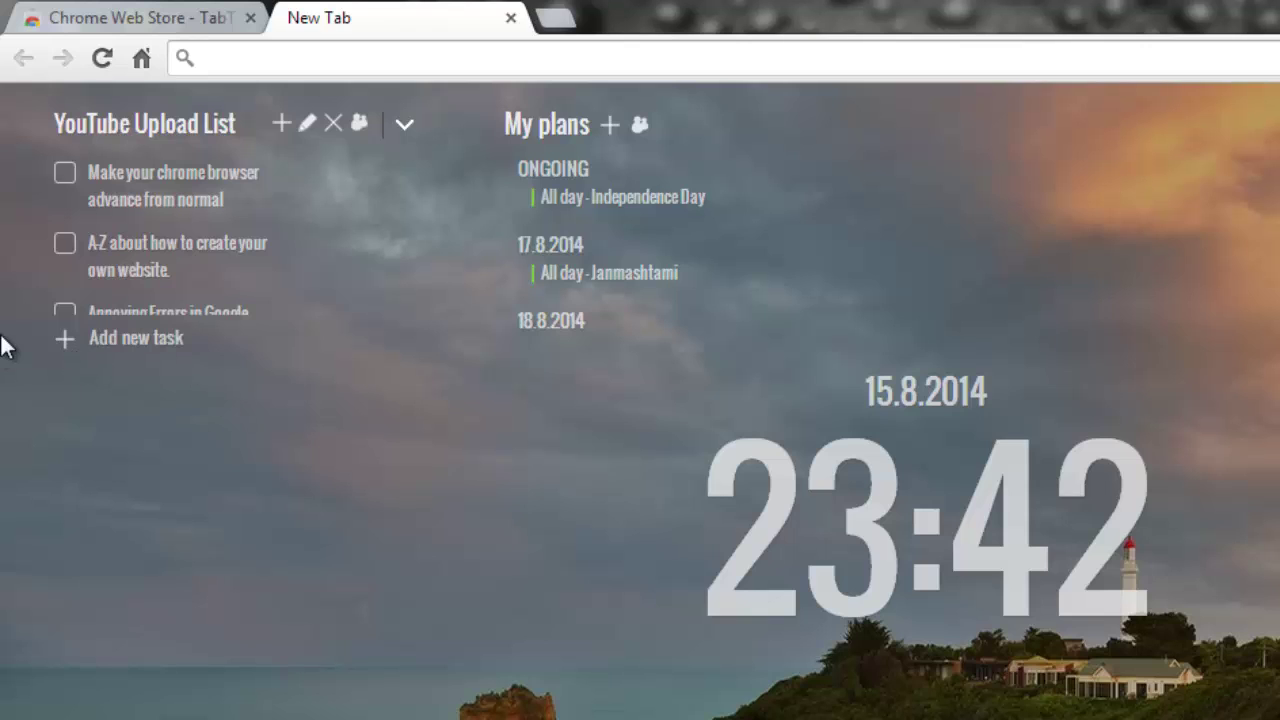
scroll(283, 197, "down", 2)
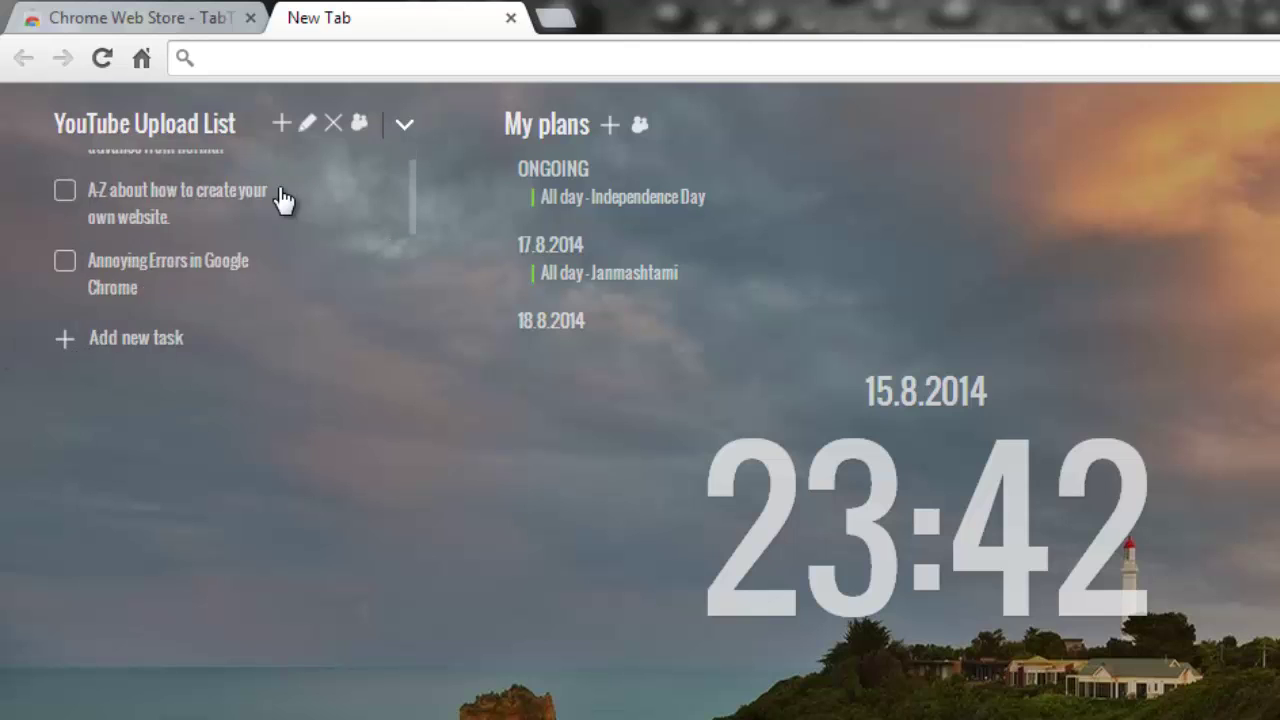
scroll(194, 250, "down", 2)
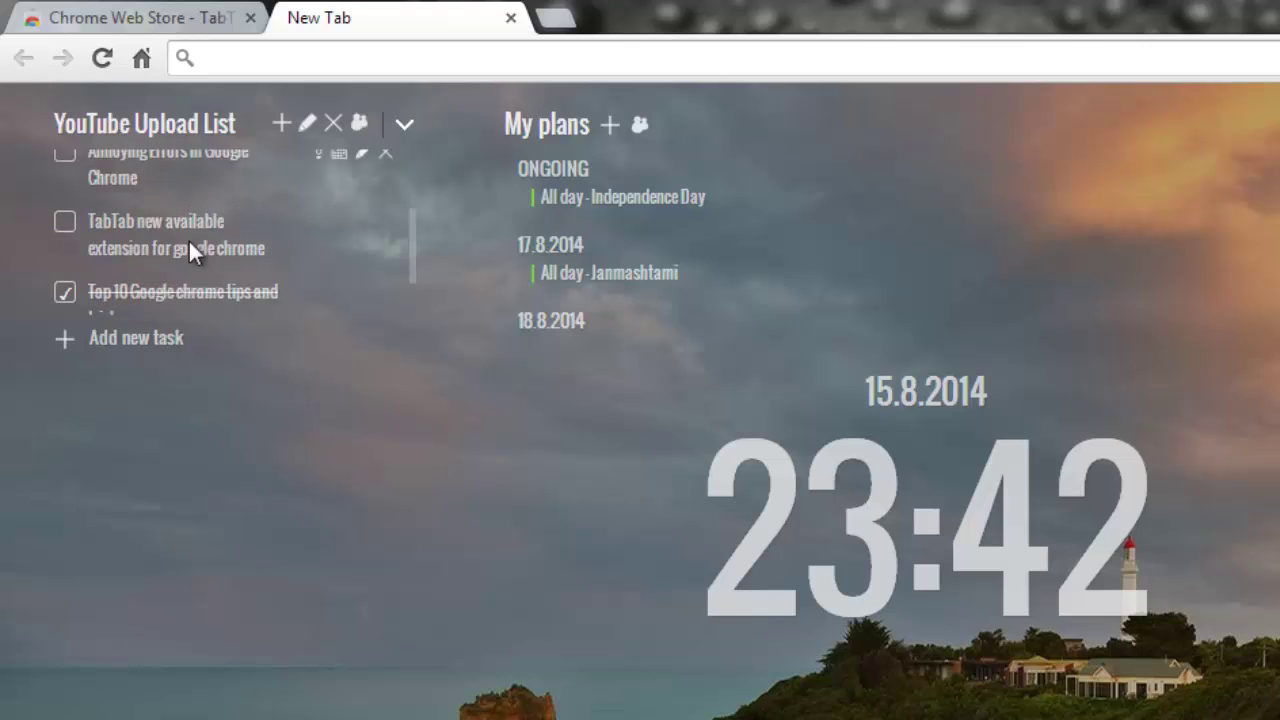
left_click(64, 263)
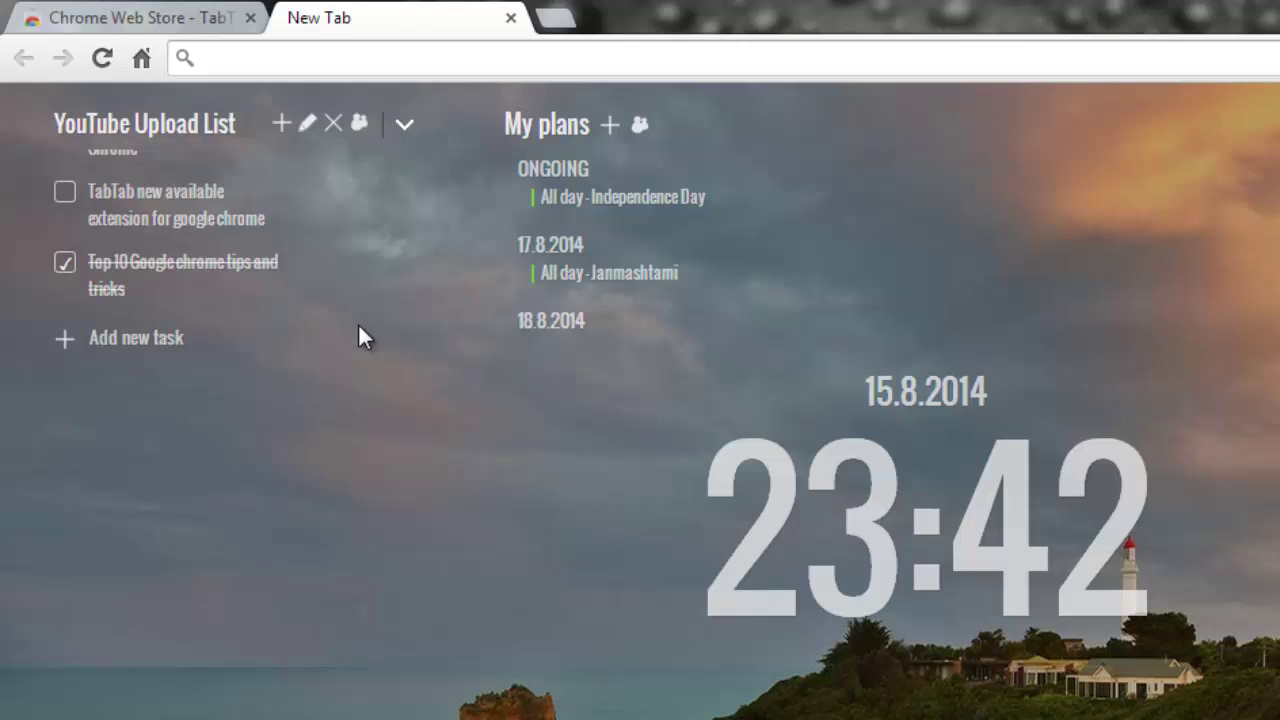
scroll(327, 305, "up", 2)
scroll(324, 260, "up", 1)
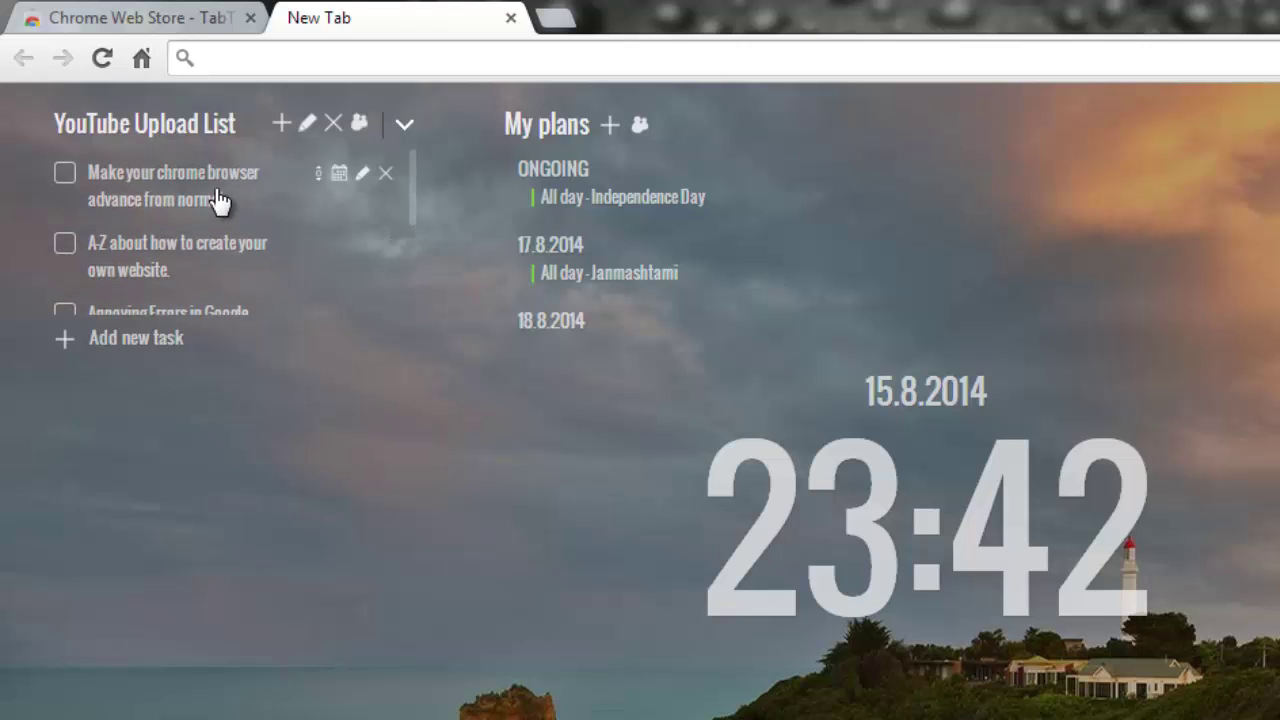
Switch the to-do widget from the personal list to the YouTube Upload List
left_click(406, 130)
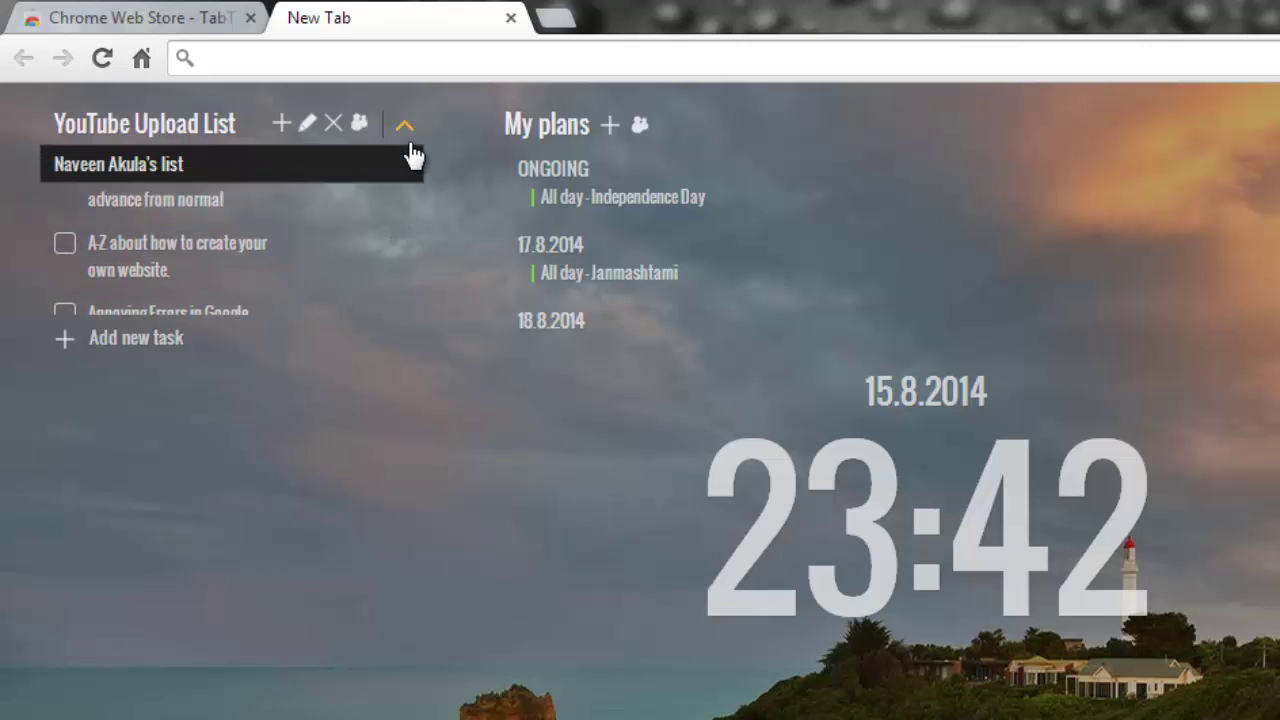
left_click(353, 168)
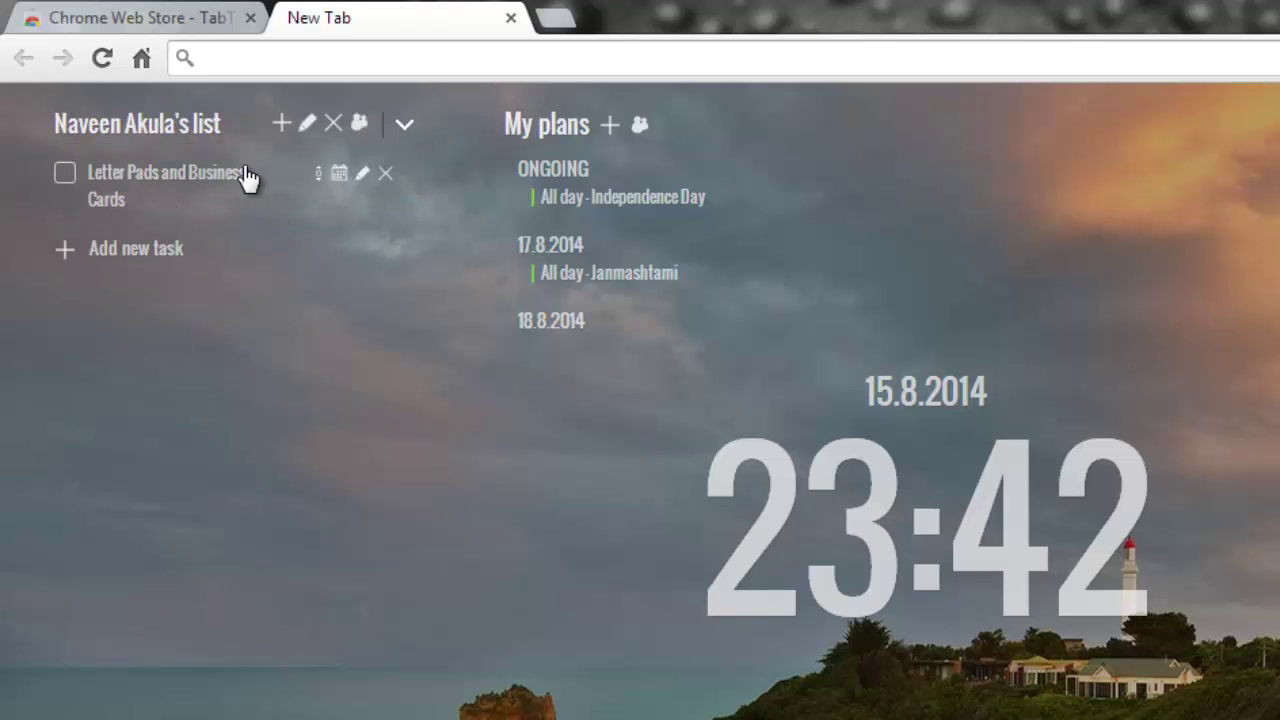
left_click(405, 124)
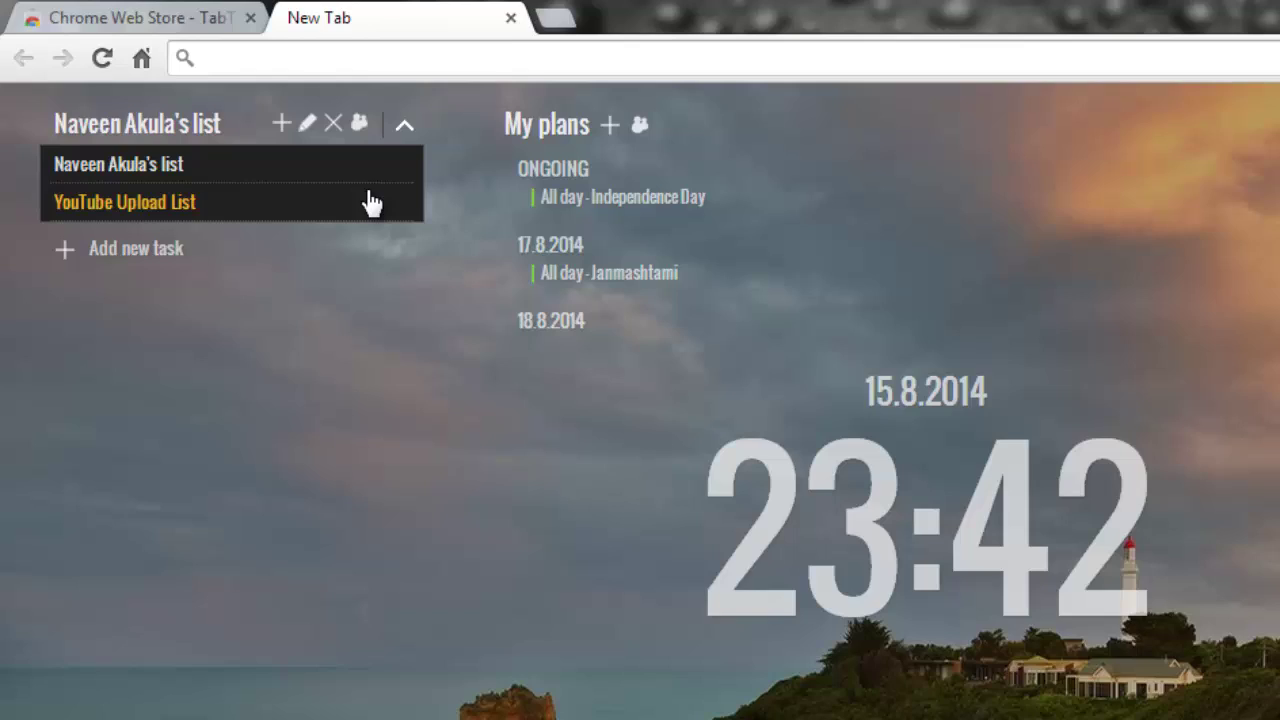
left_click(369, 203)
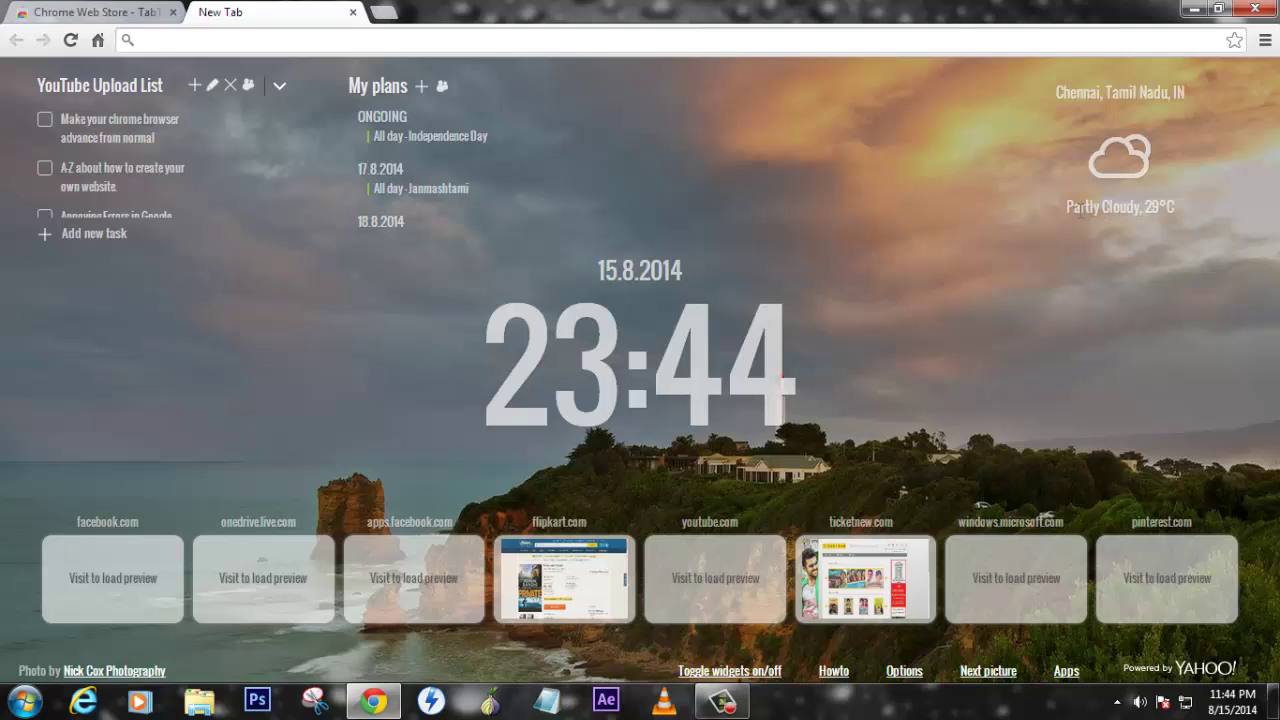
left_click_drag(1056, 92, 1239, 92)
left_click(1239, 204)
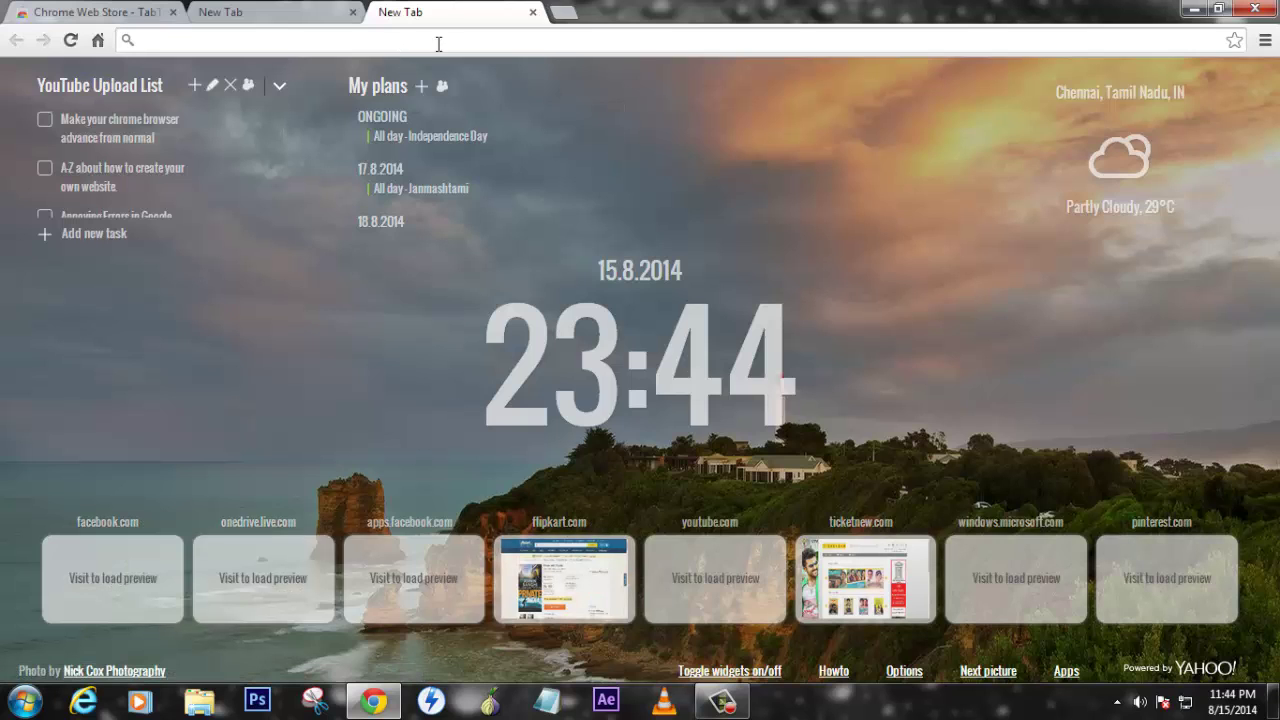
left_click(533, 12)
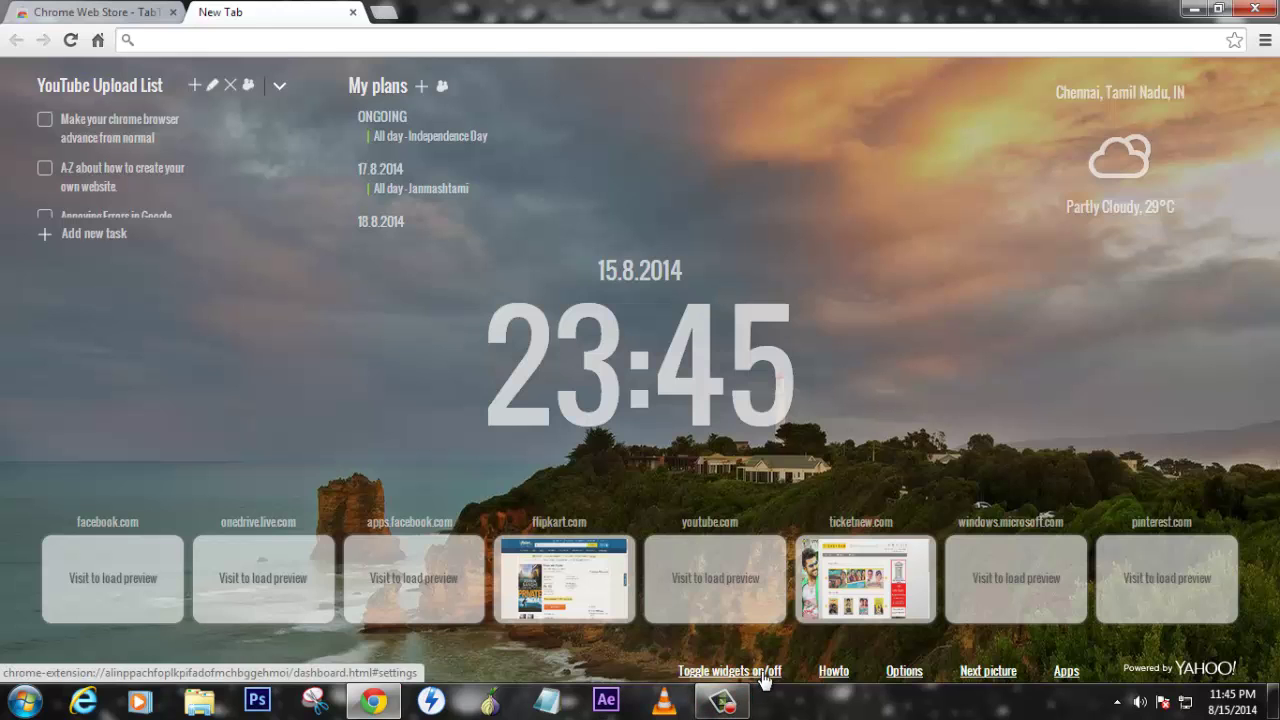
Disable the Calendar tile in the widget on/off choices and confirm with OK
left_click(764, 672)
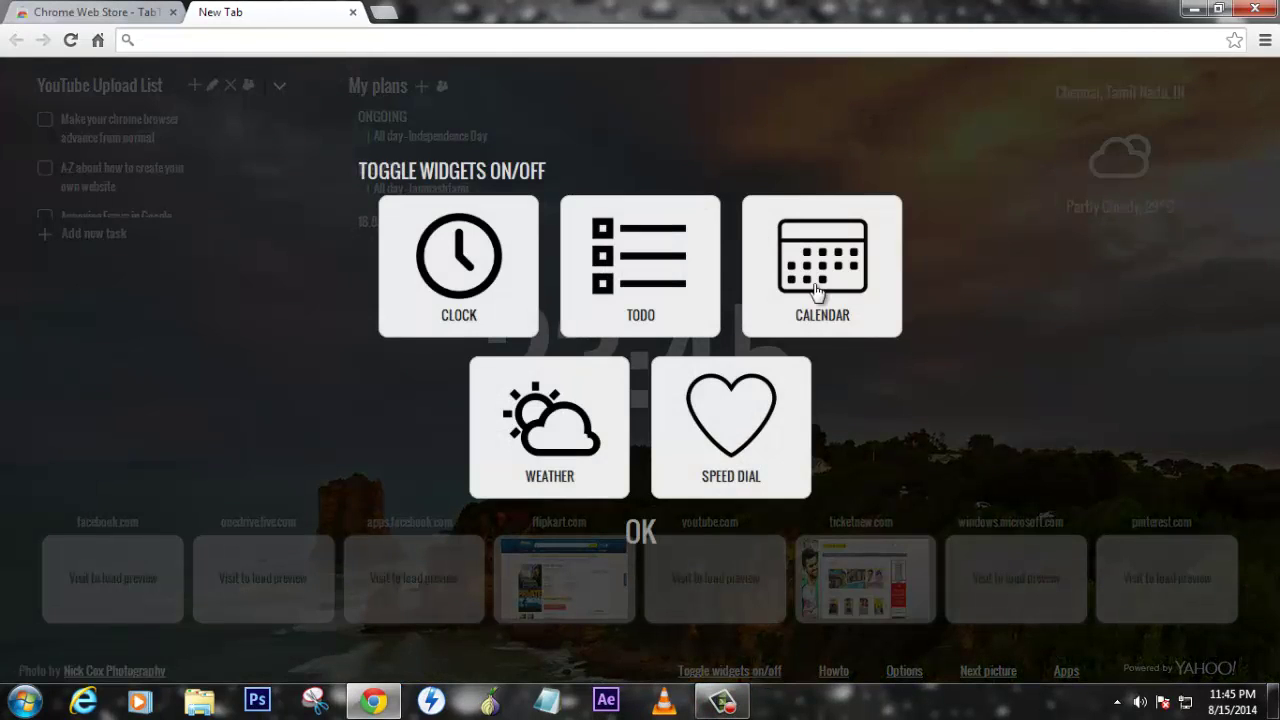
left_click(830, 294)
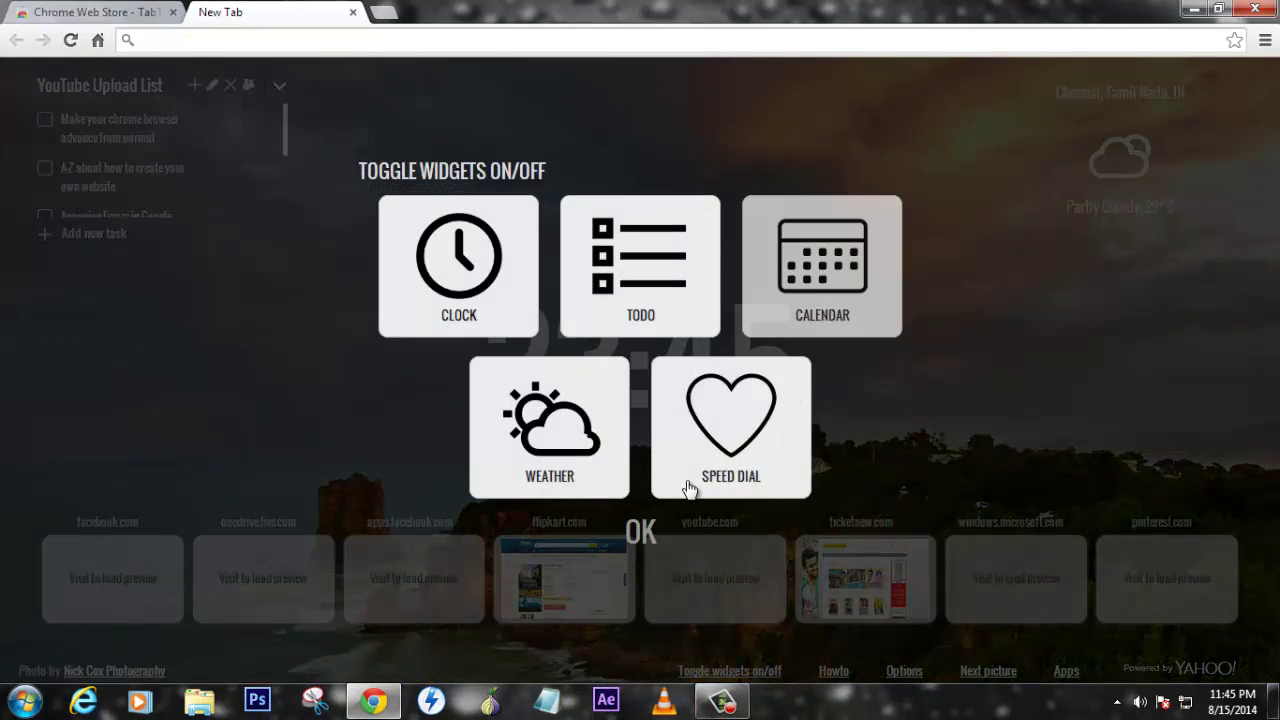
left_click(649, 539)
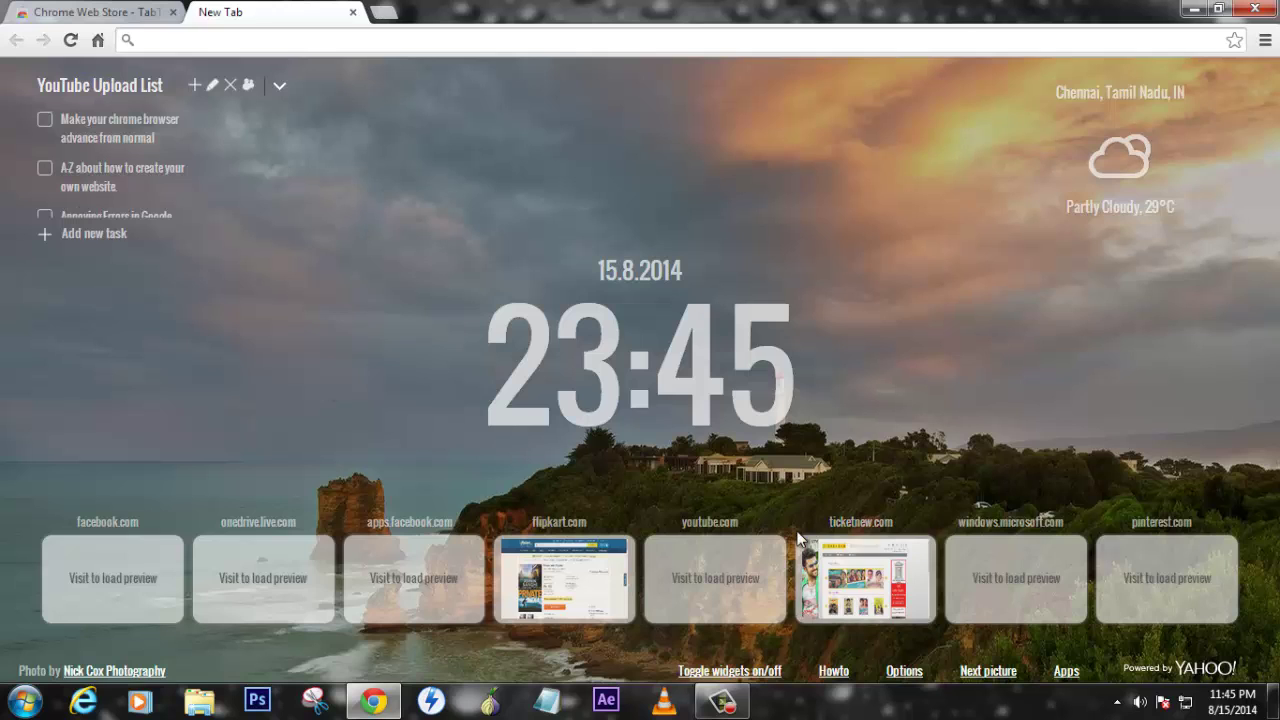
In TabTab Options, set 12-hour time while keeping d.m.y dates and Celsius temperature
left_click(904, 671)
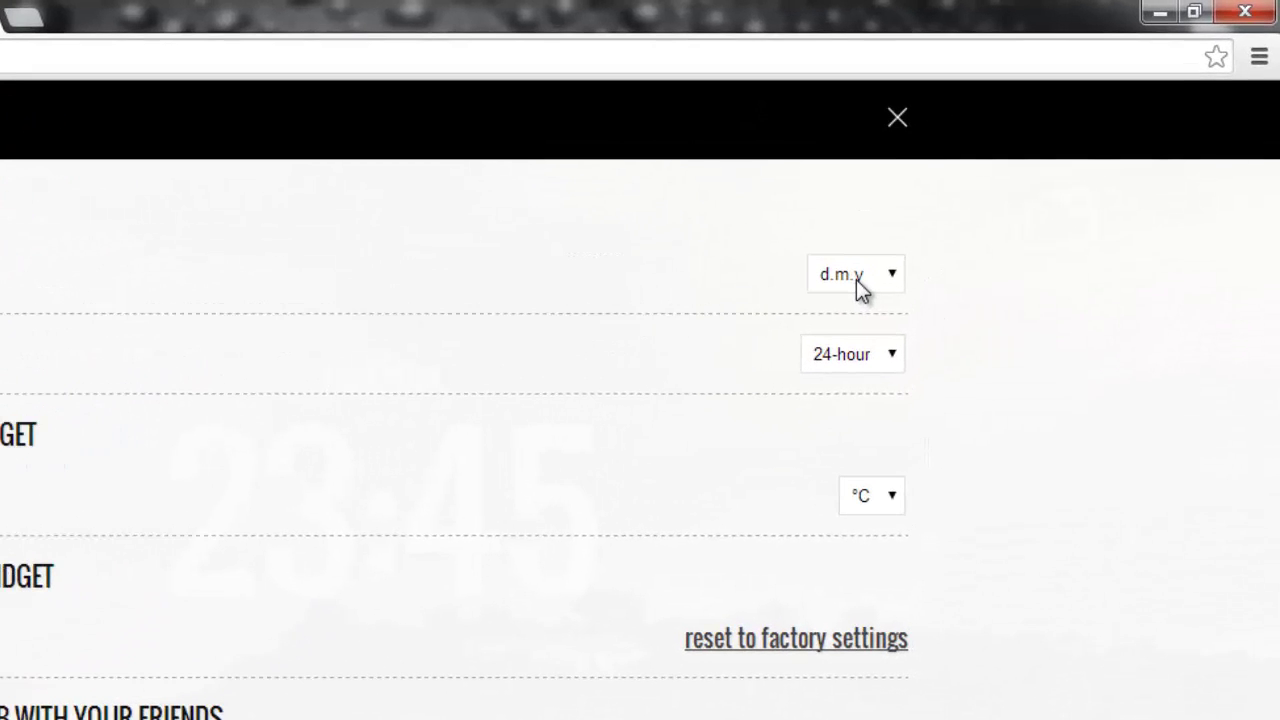
left_click(856, 279)
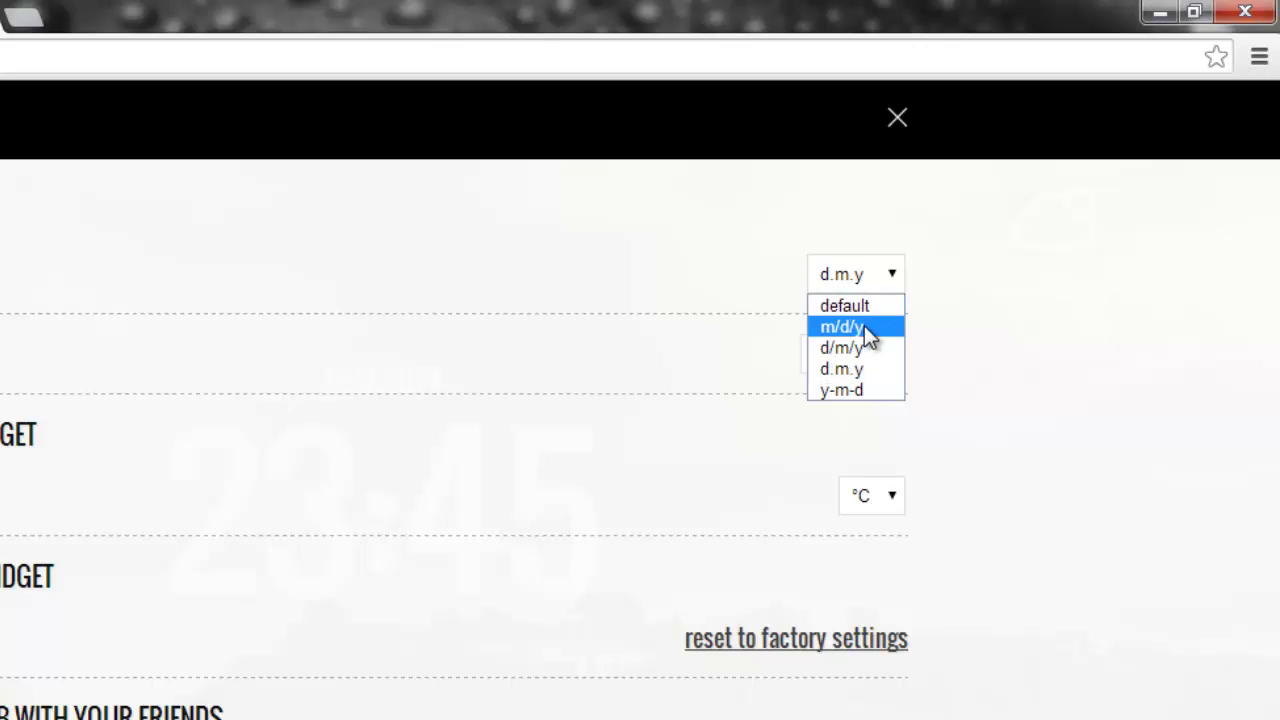
left_click(876, 277)
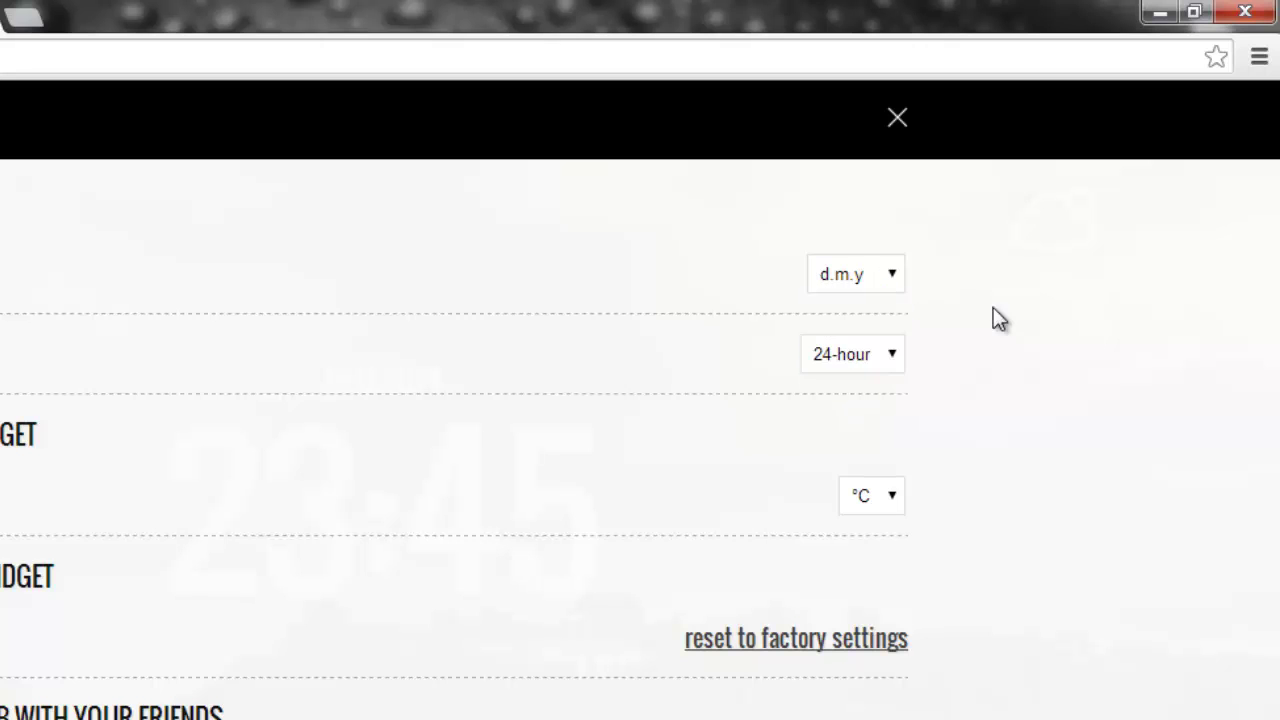
left_click(888, 357)
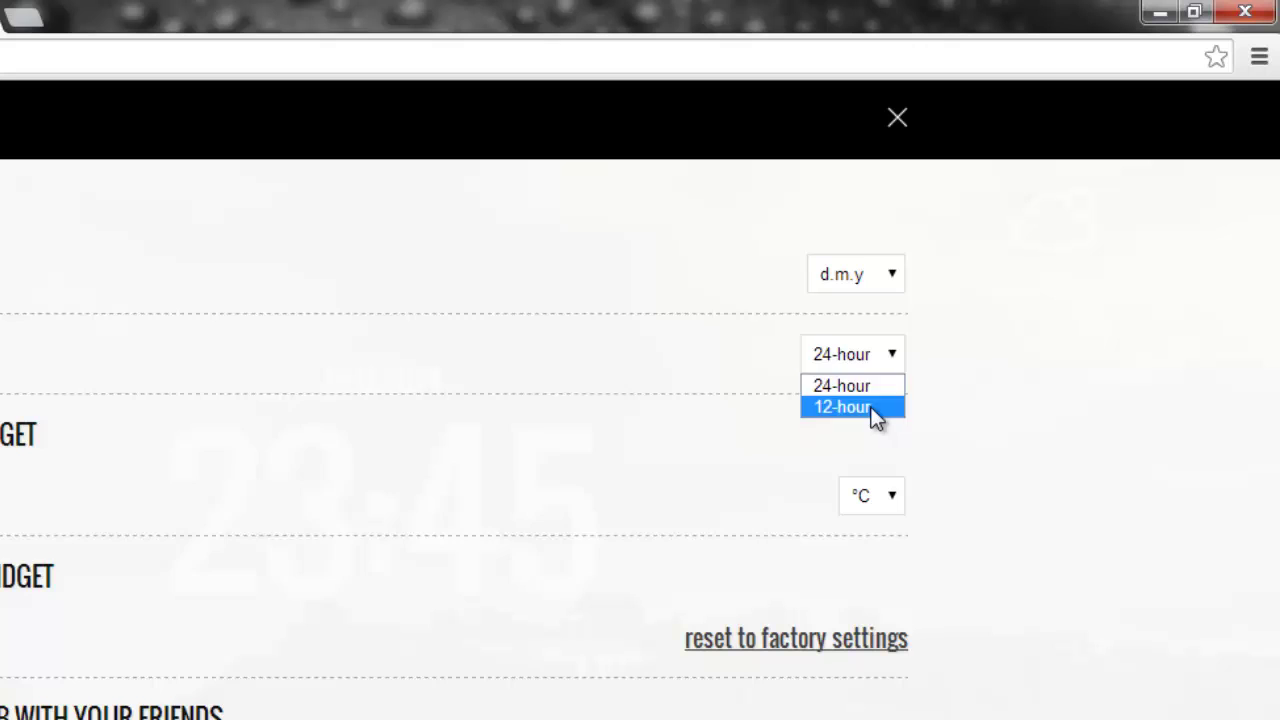
left_click(858, 407)
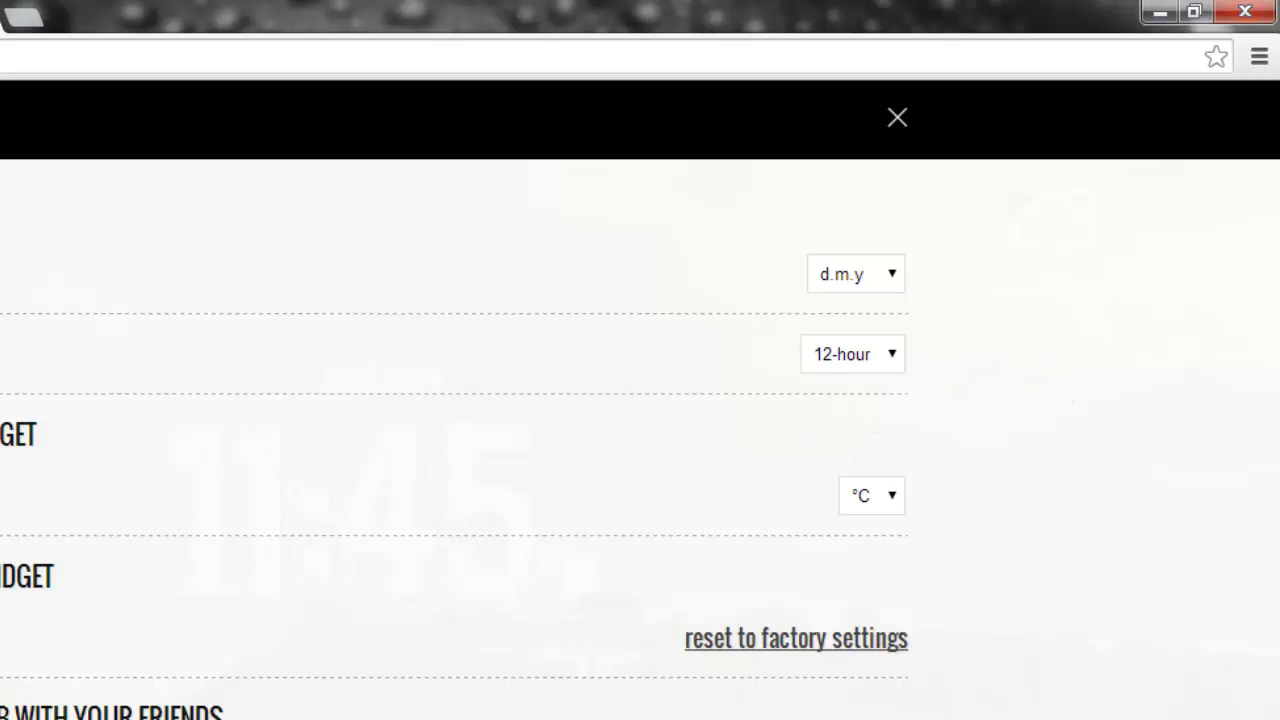
left_click(882, 498)
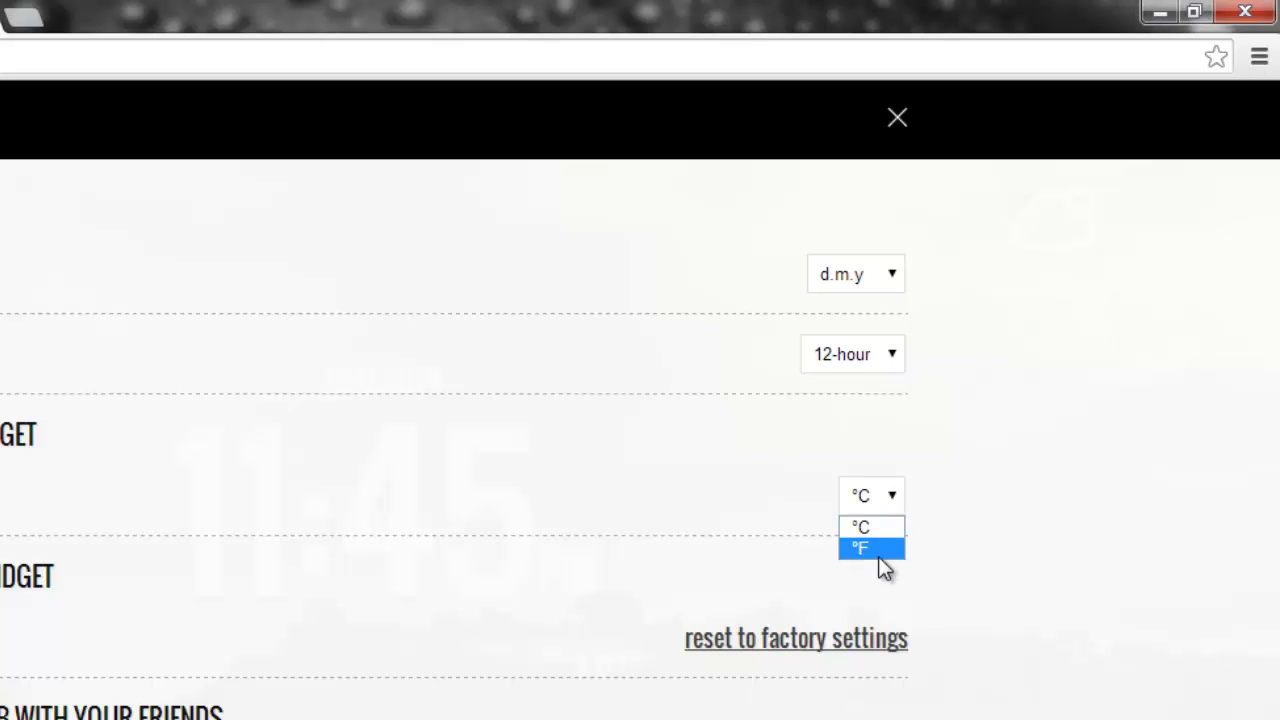
left_click(970, 512)
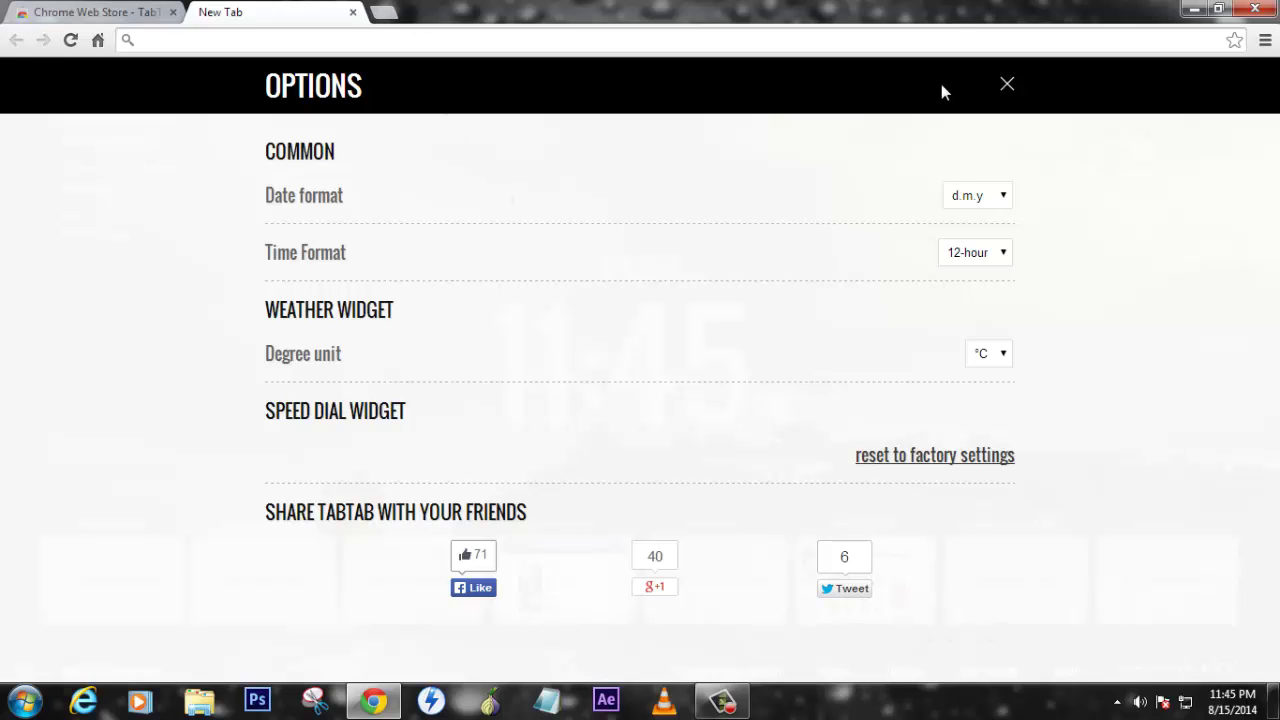
Close Options, switch the background to the next picture, and open Chrome's Apps page
left_click(1013, 89)
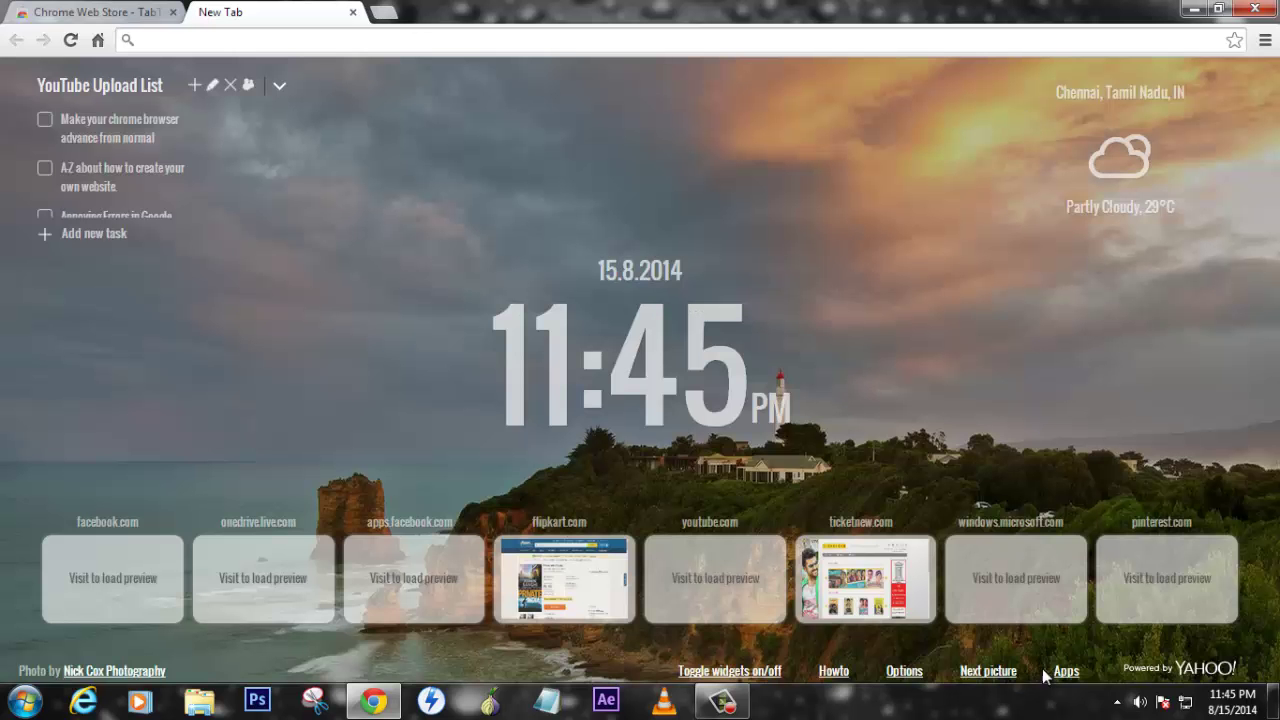
left_click(990, 672)
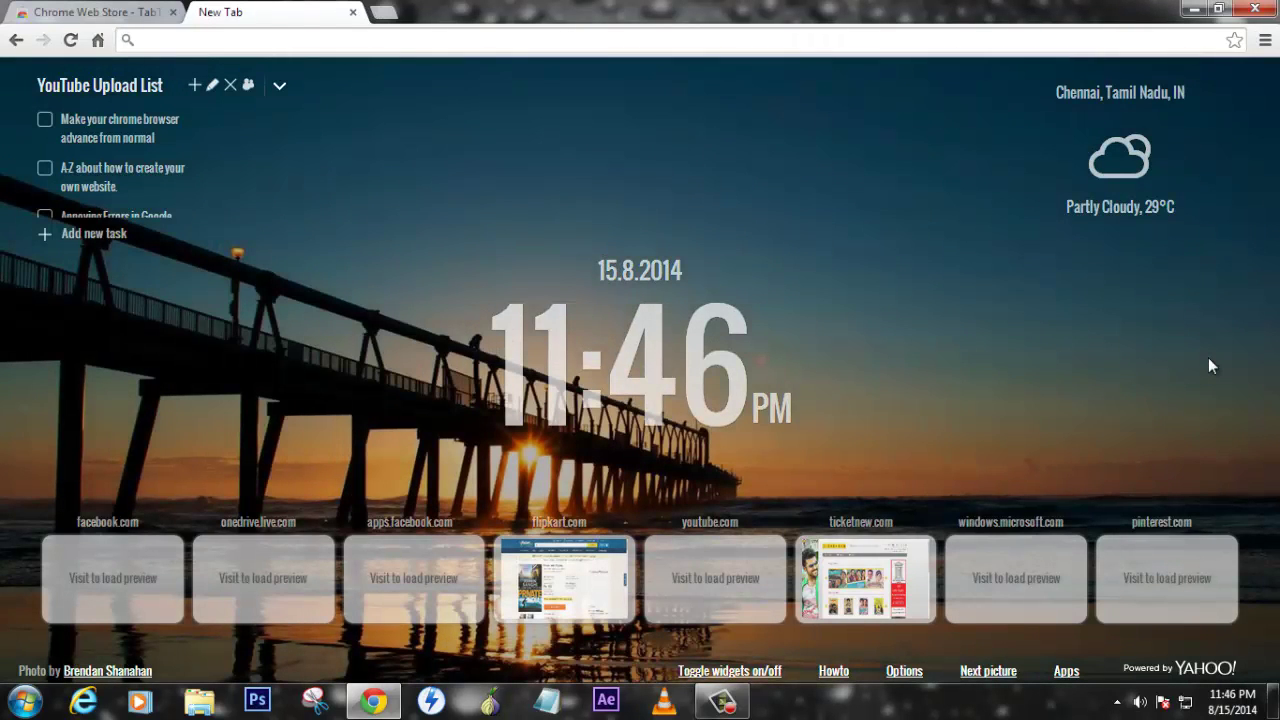
left_click(1068, 676)
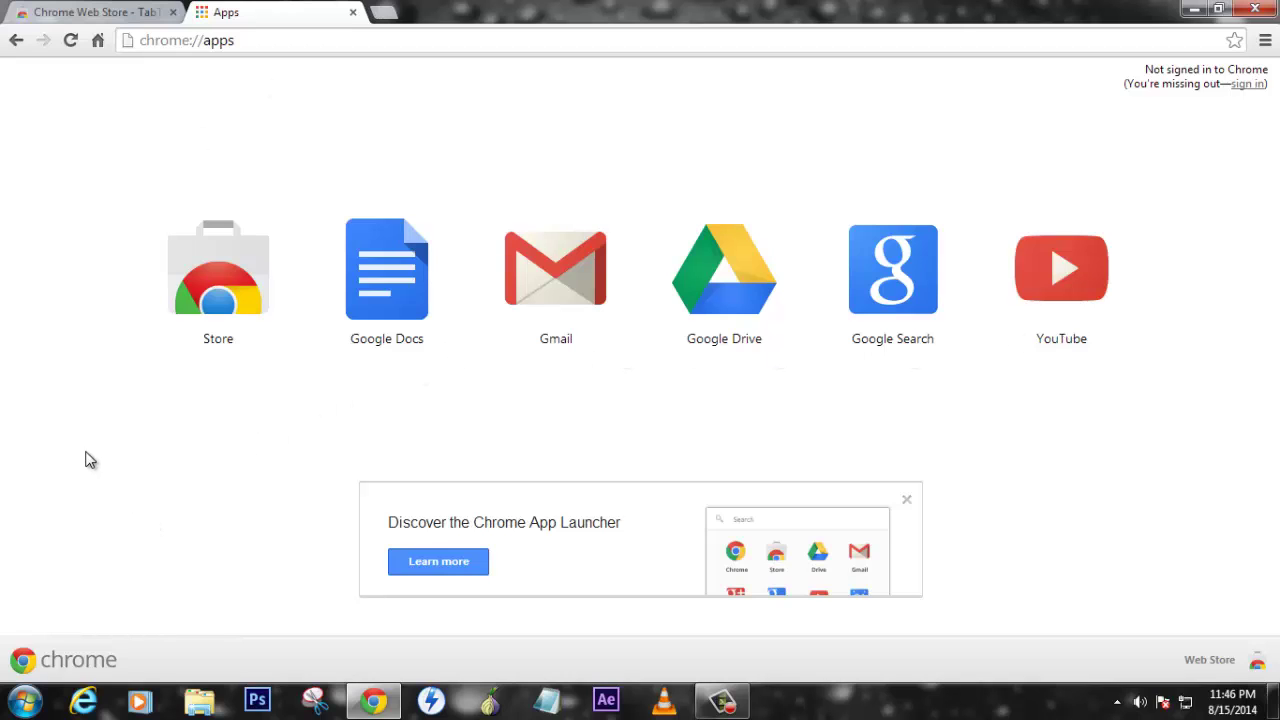
Open a new TabTab tab and close the Apps tab
left_click(385, 12)
left_click(353, 12)
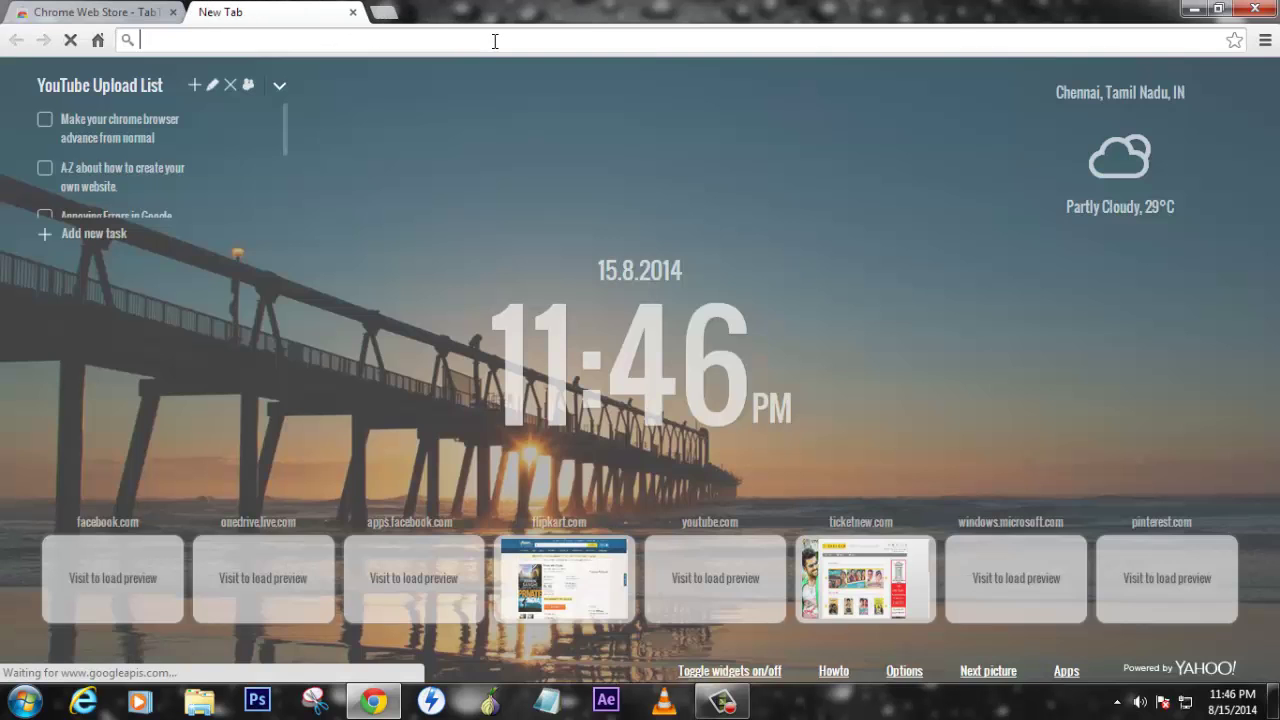